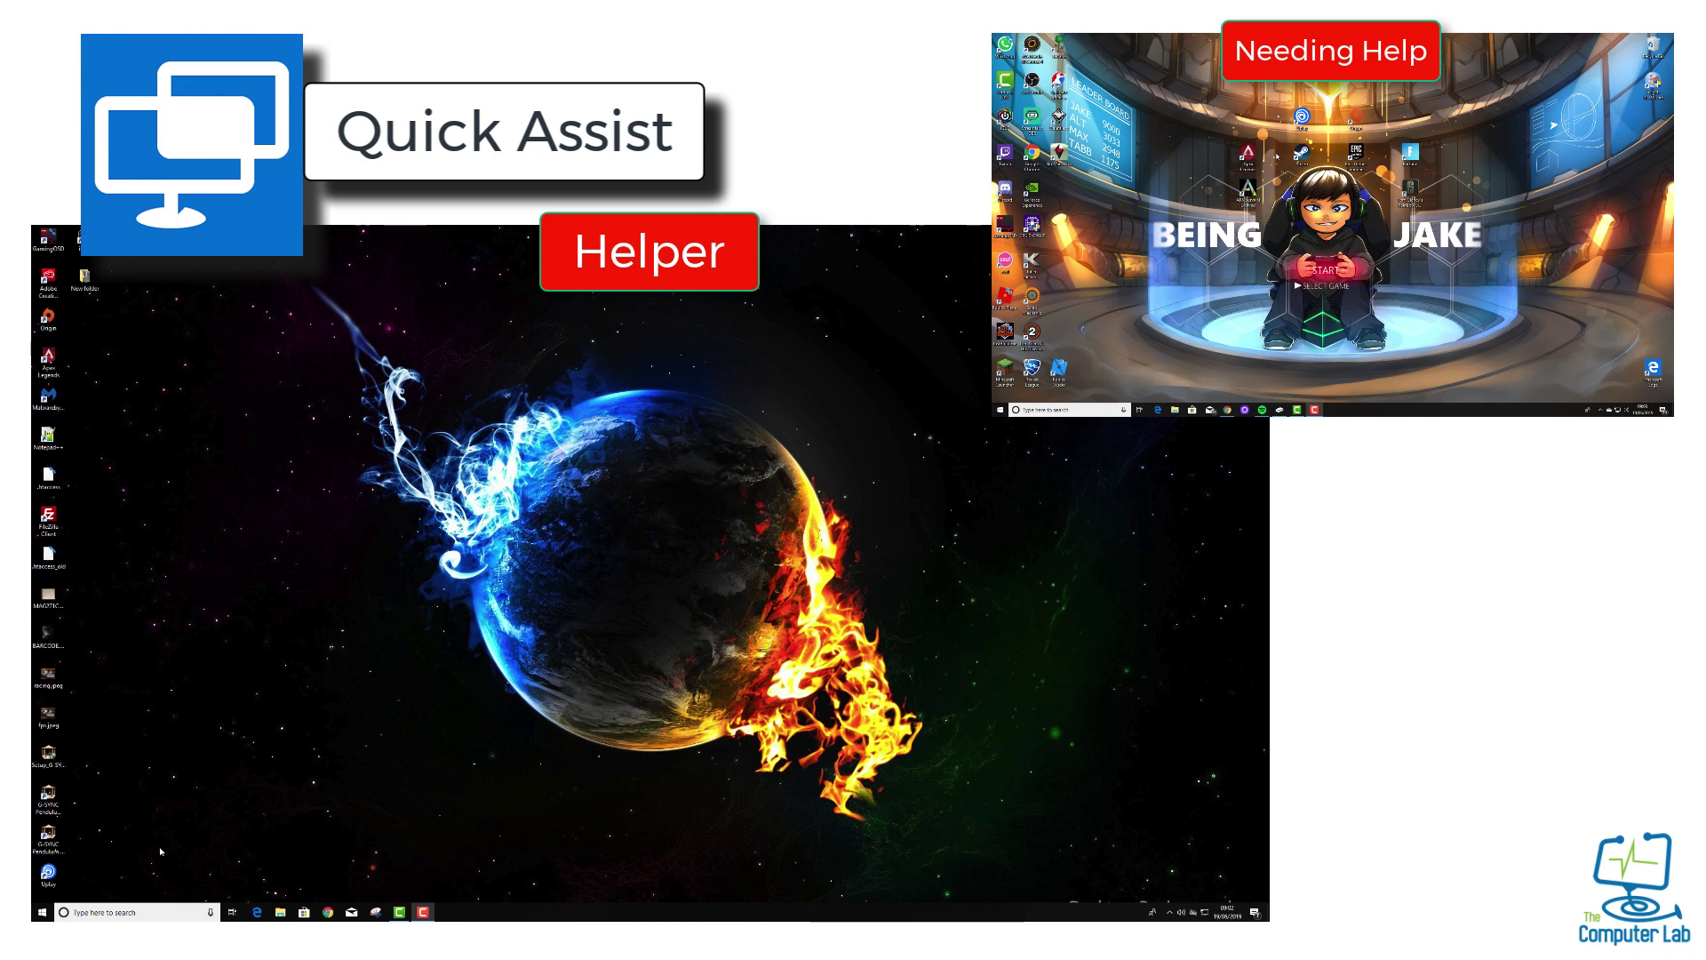
# Search Windows for 'quick assist' and launch the Quick Assist app on the helper's PC
pyautogui.click(138, 911)
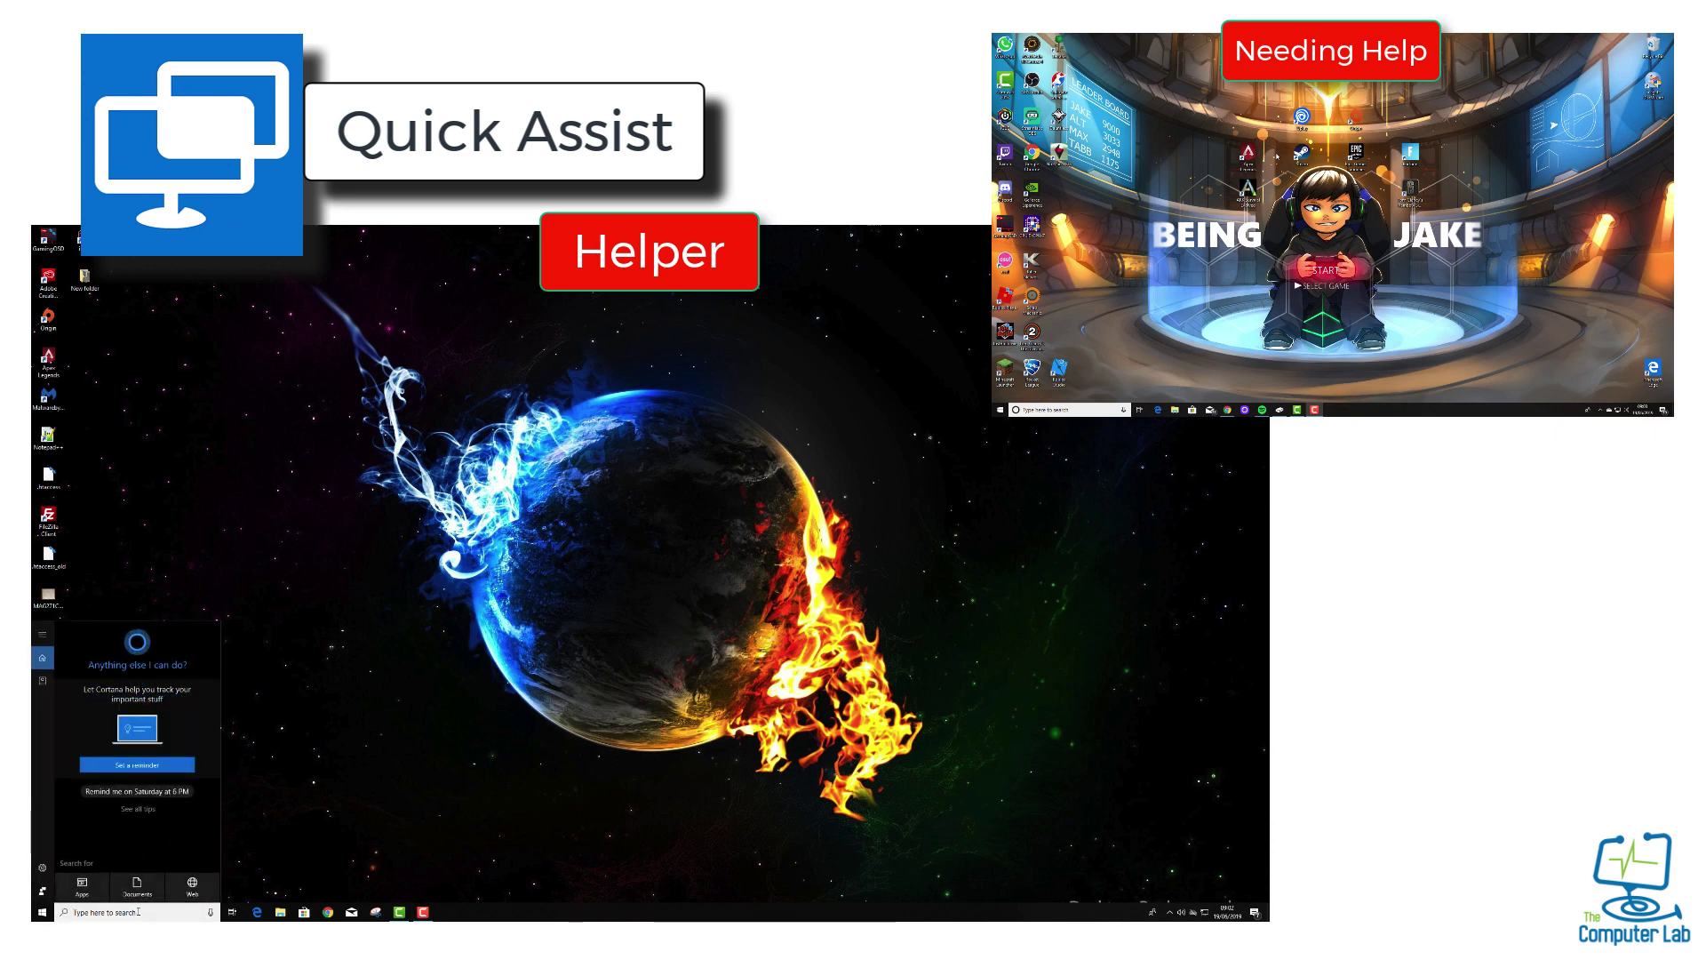
pyautogui.write('quick')
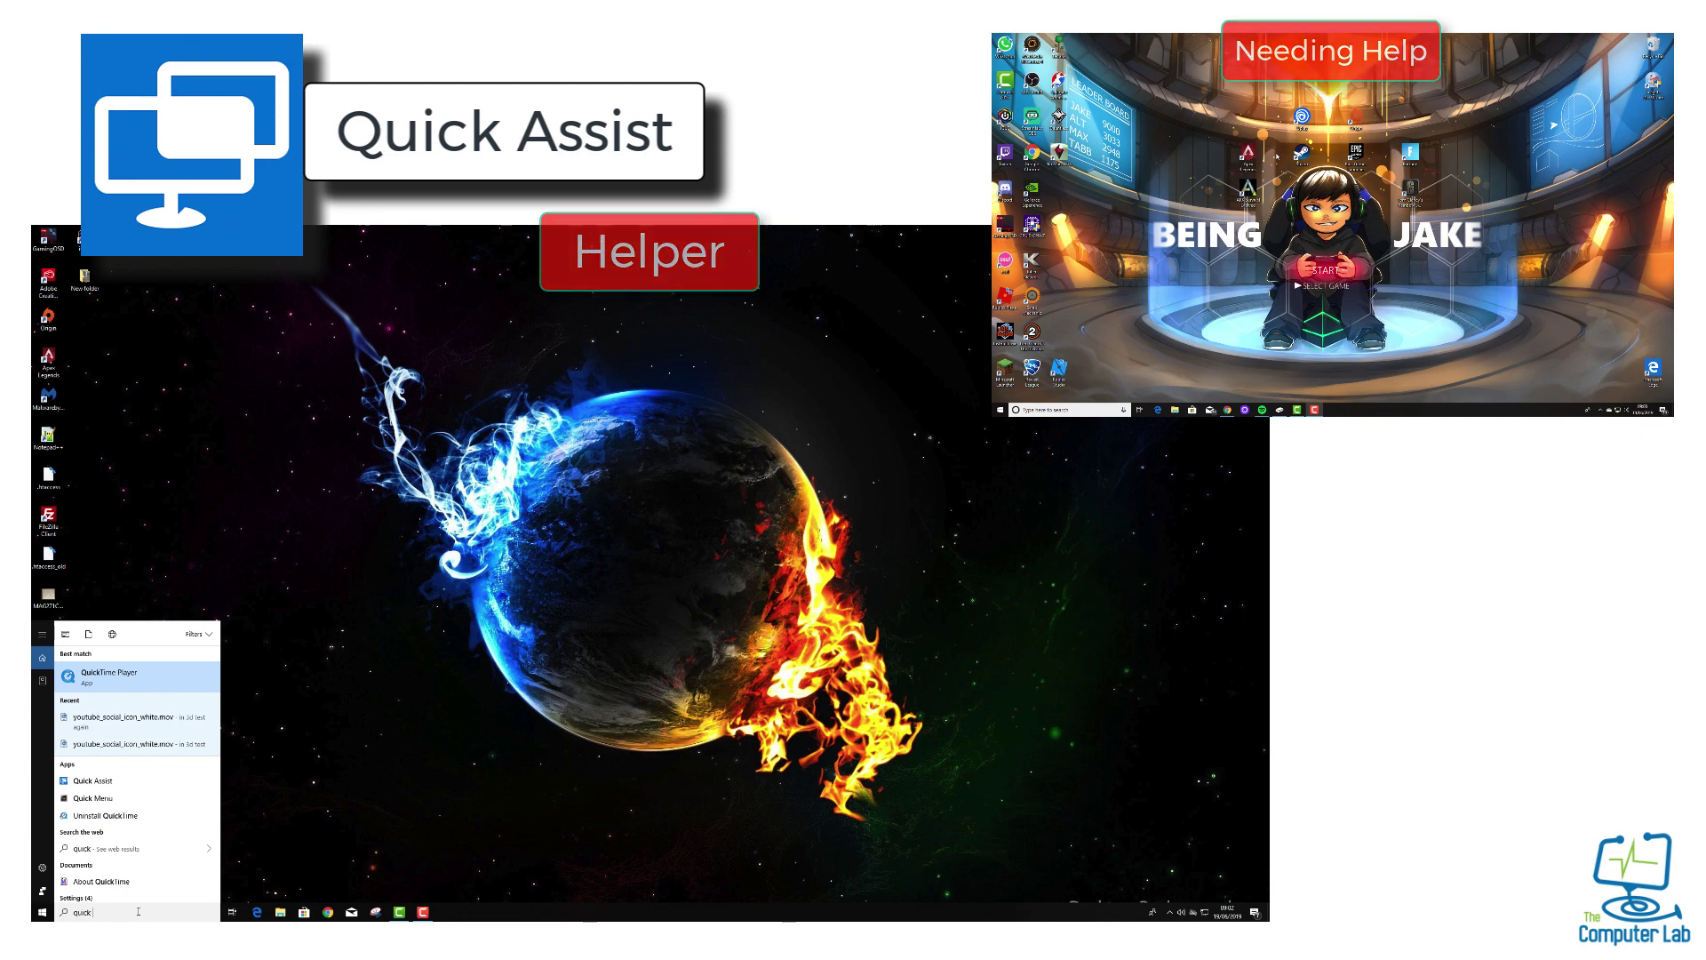
pyautogui.write(' ass')
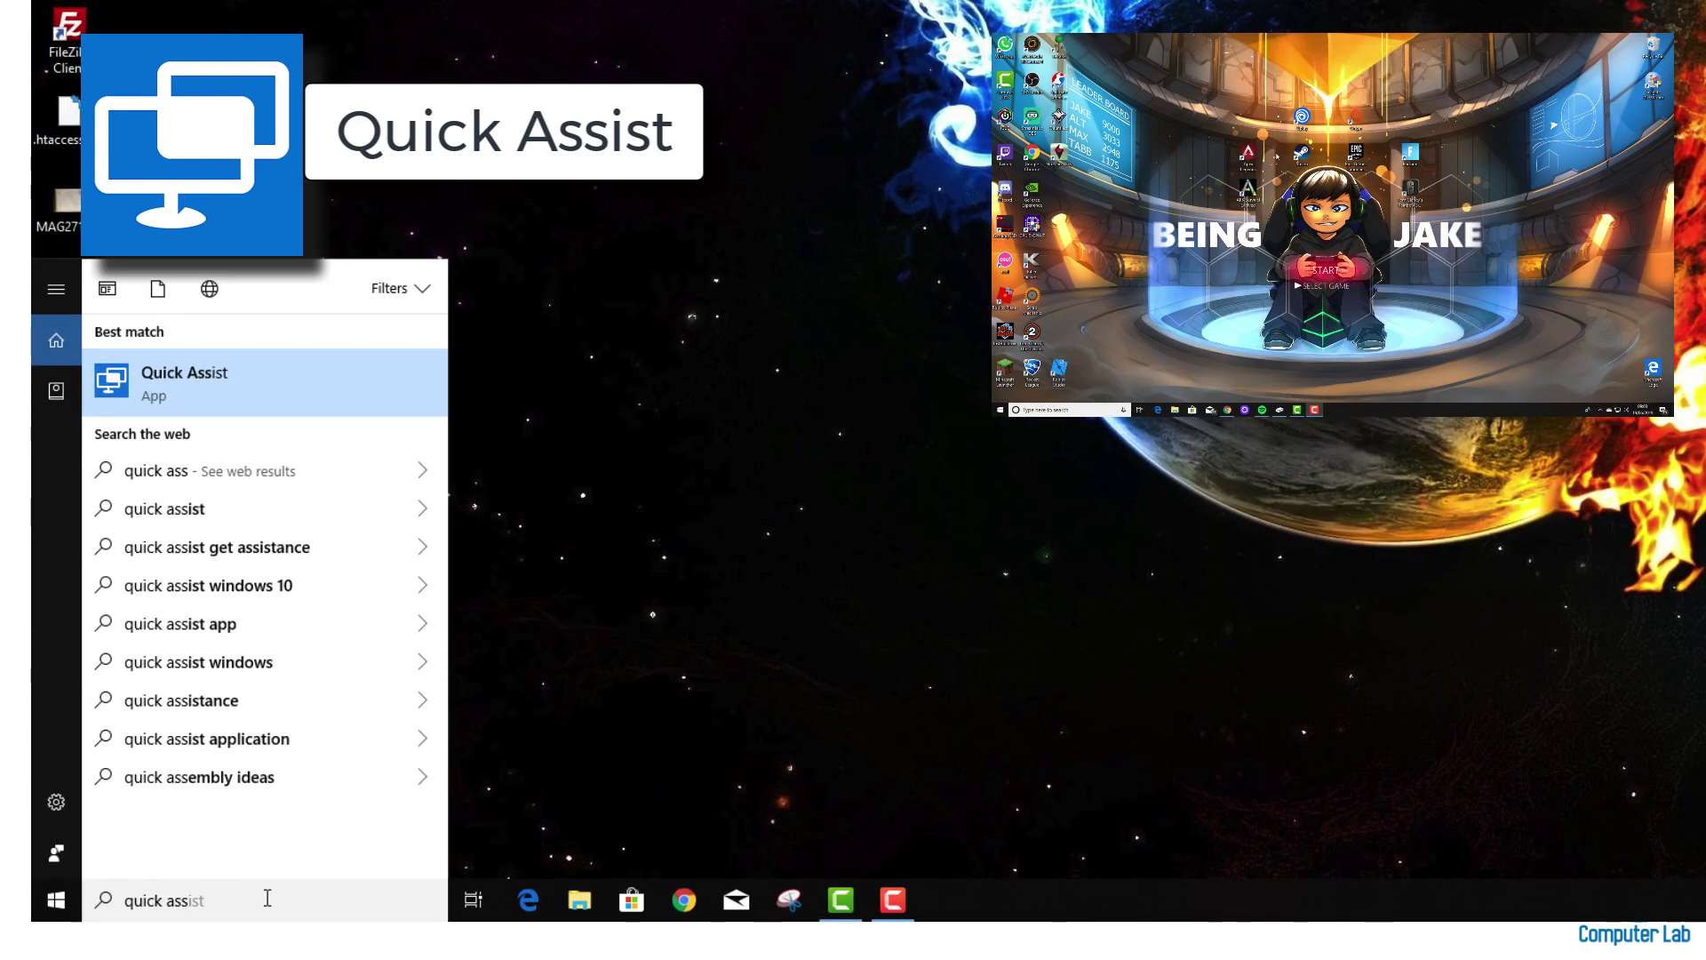
pyautogui.write('ist')
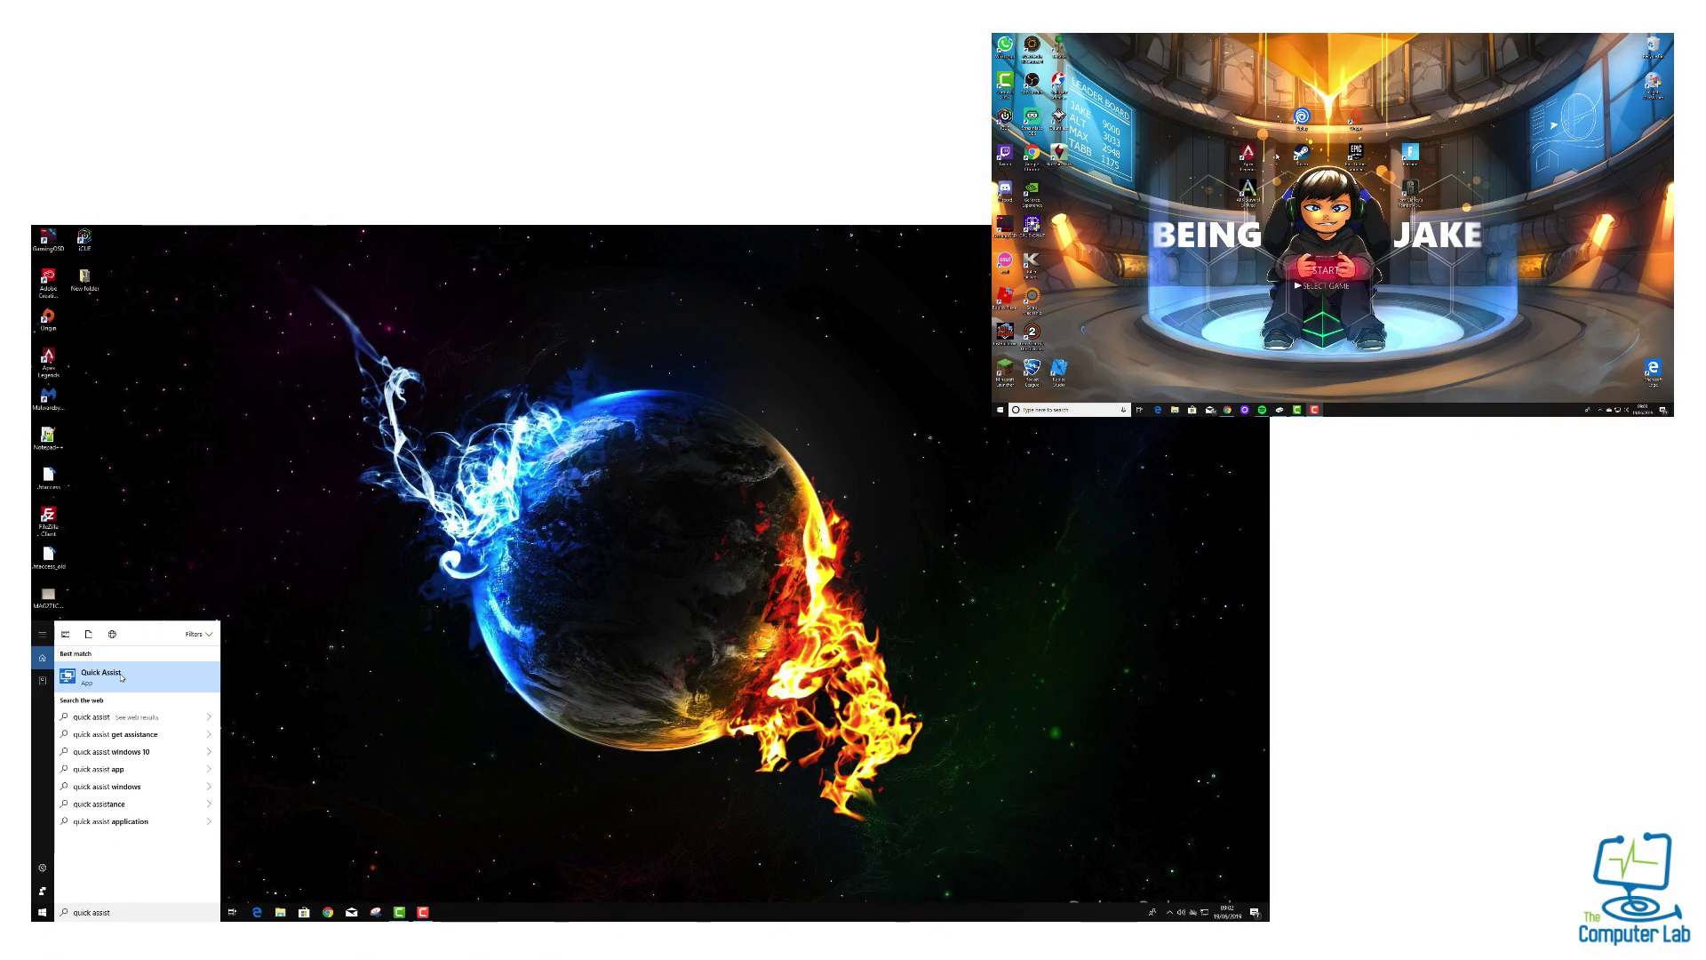
pyautogui.click(124, 623)
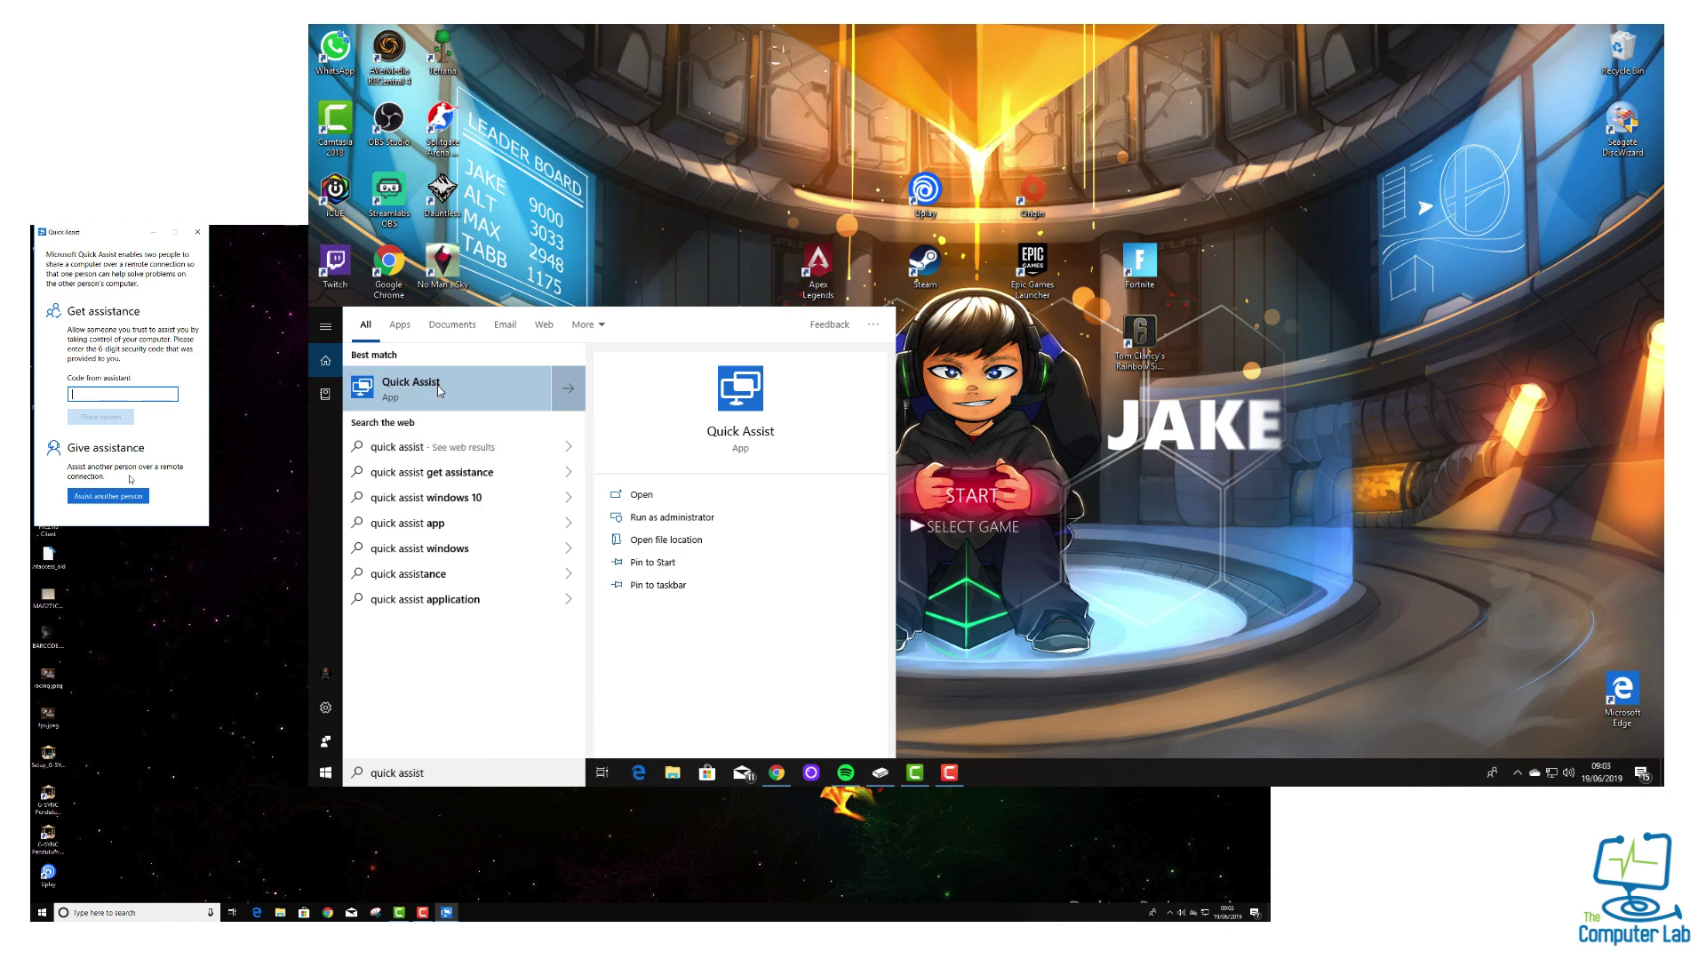
# Launch Quick Assist from the best-match search result on the other person's computer
pyautogui.click(411, 384)
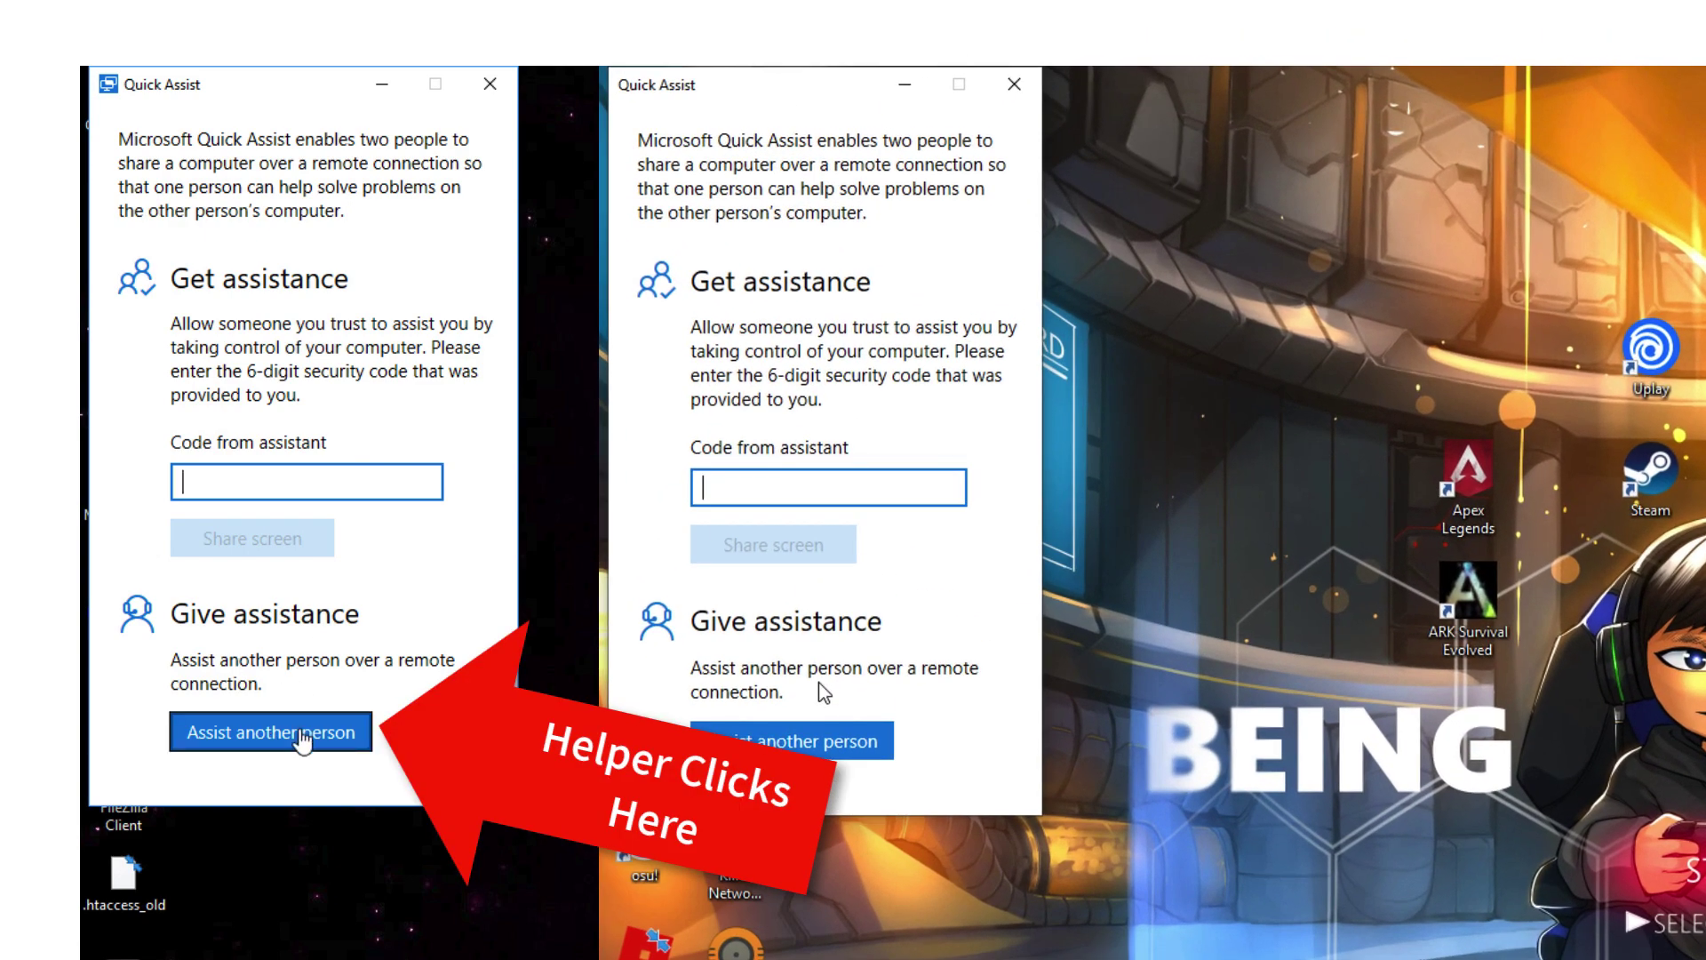
# Choose 'Assist another person' to get a six-digit security code on the helper's side
pyautogui.click(300, 732)
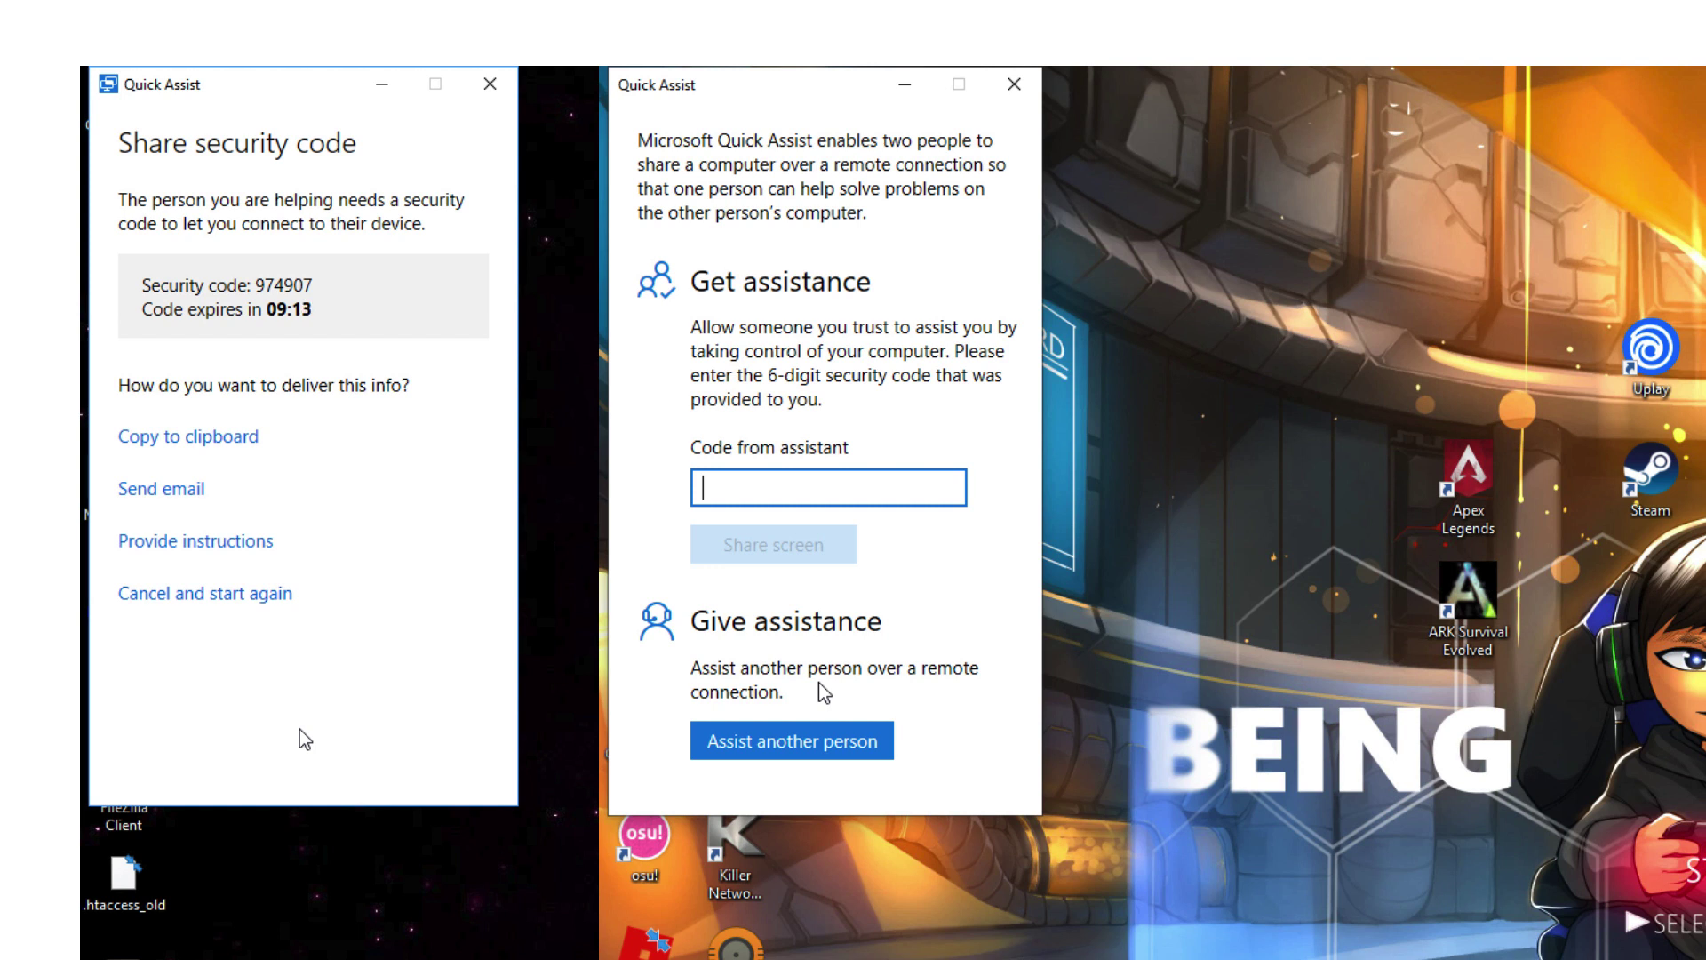
# Enter the helper's six-digit security code in 'Code from assistant' and share the screen
pyautogui.write('974907')
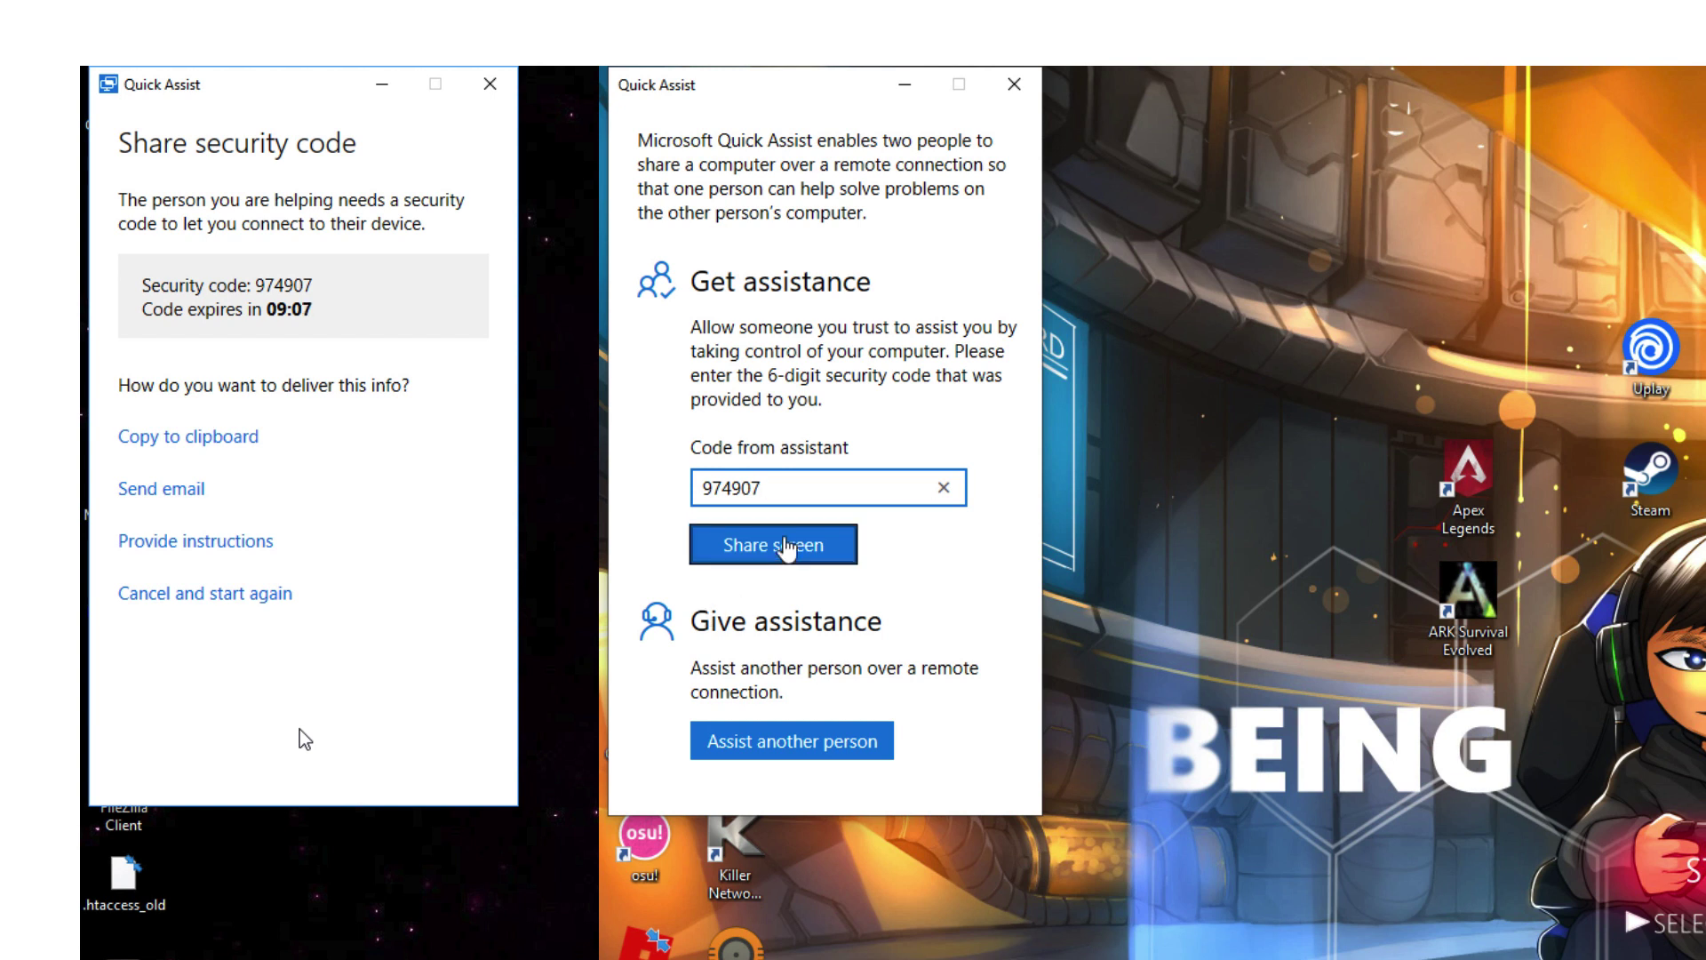
pyautogui.click(784, 546)
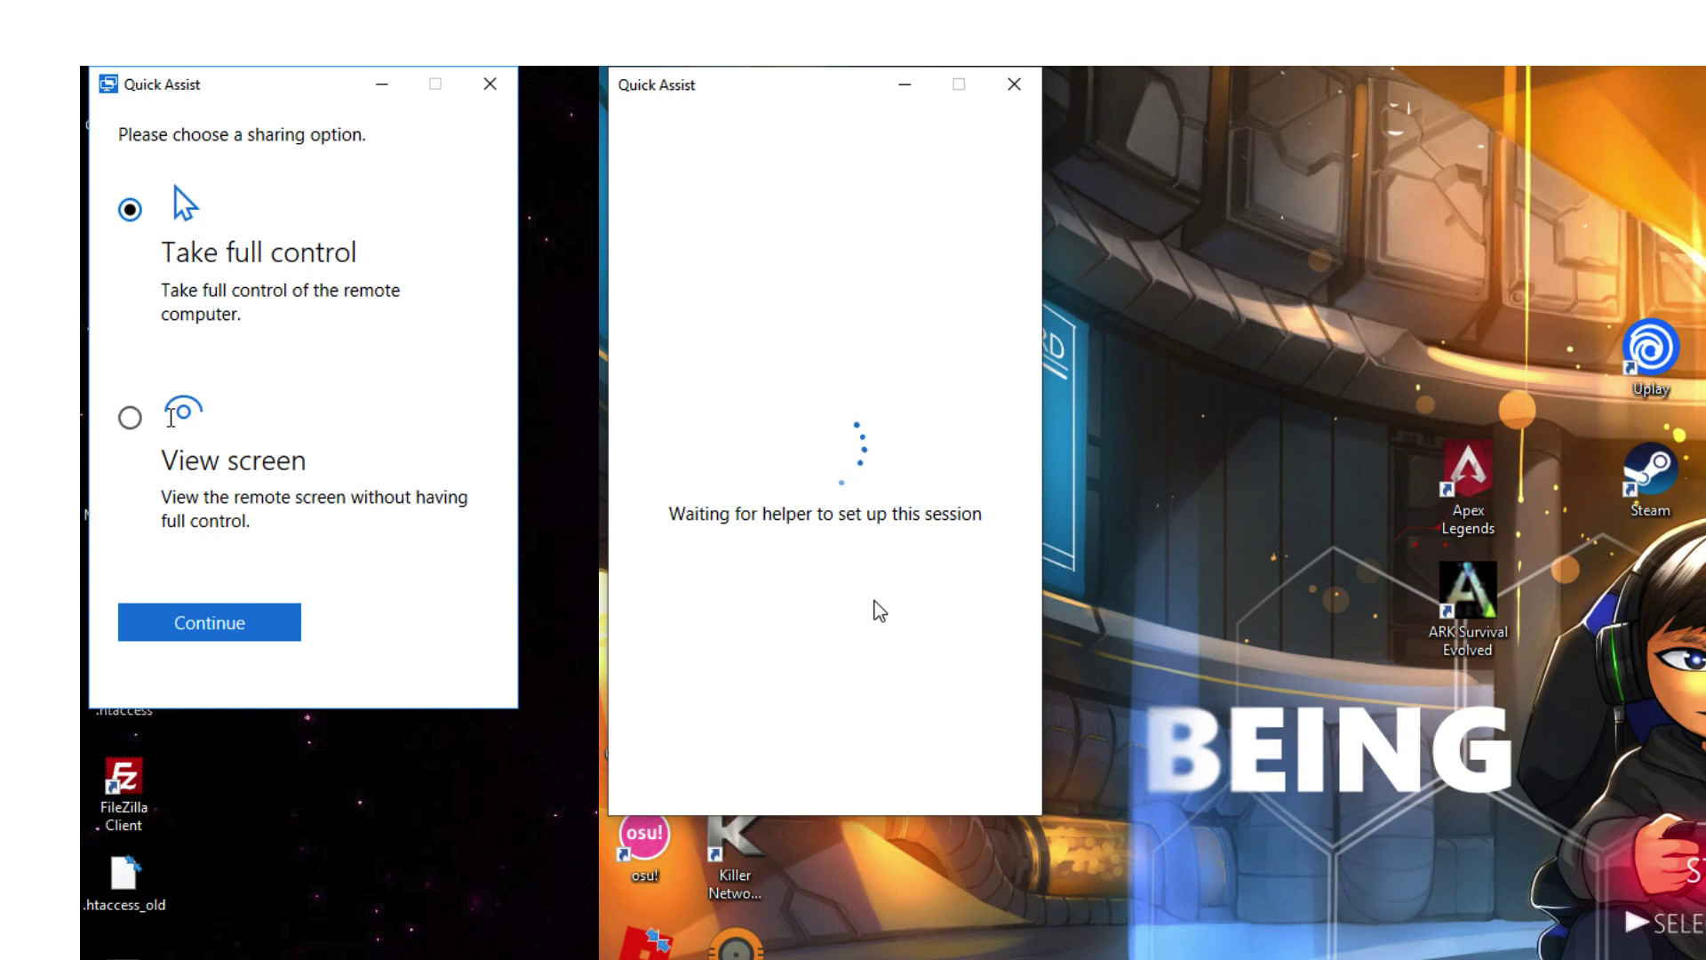
# Continue with 'Take full control' selected to request the other person's permission
pyautogui.click(211, 626)
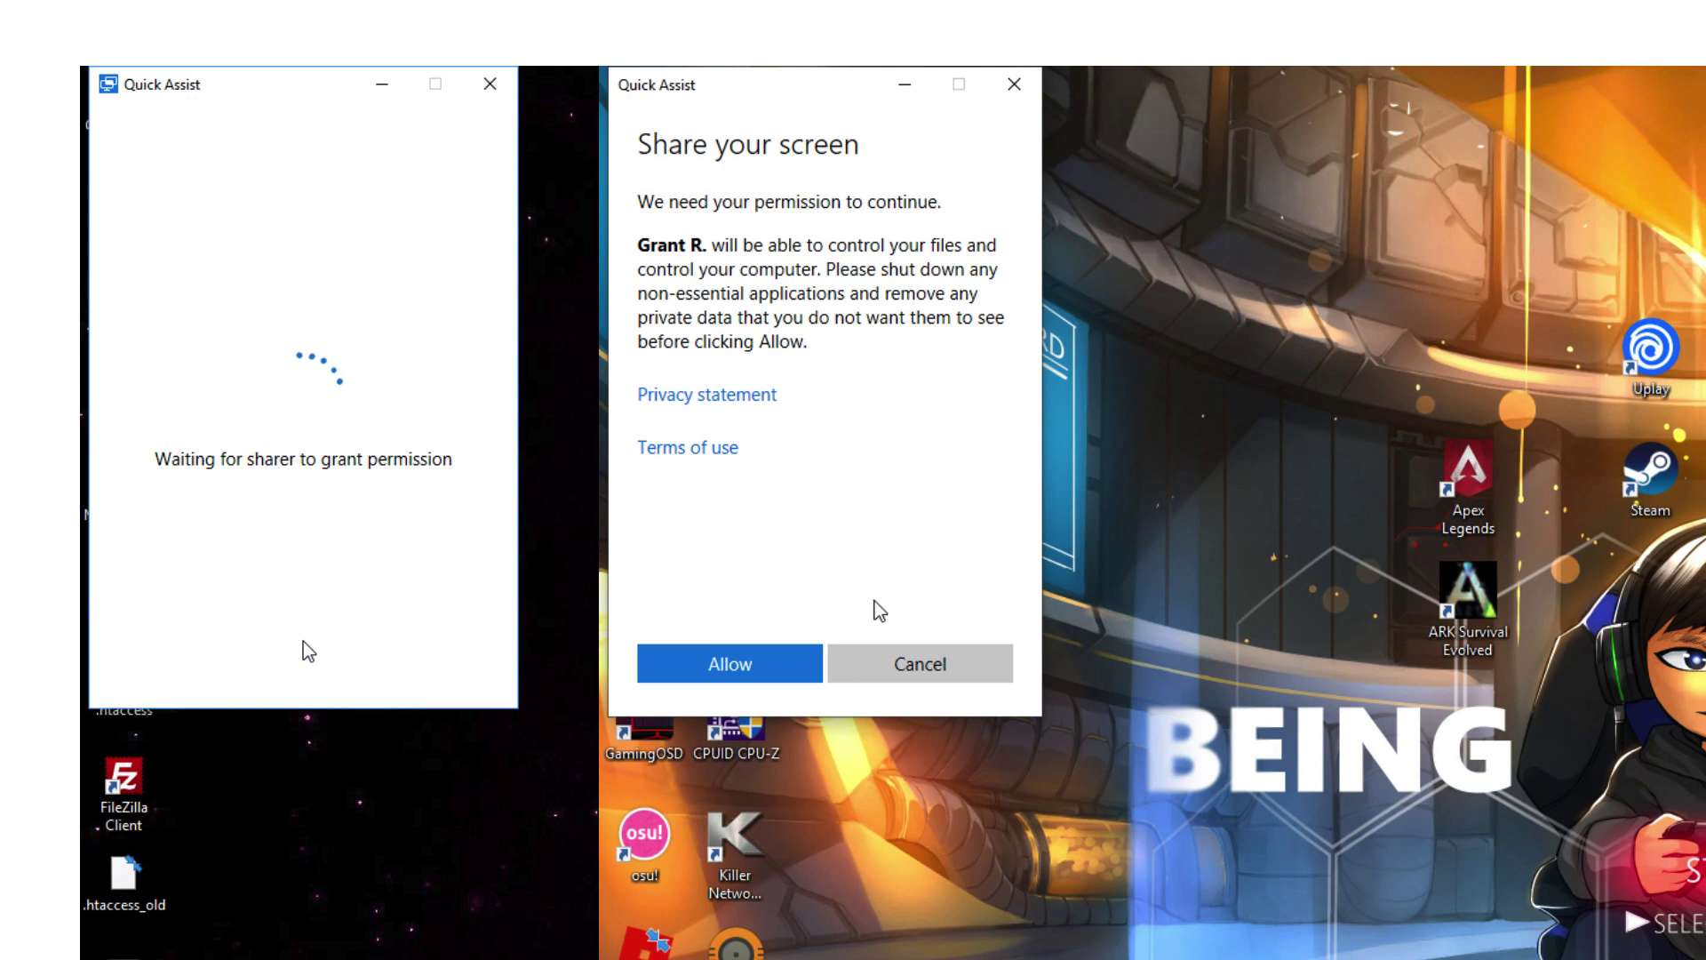
# Allow the helper to share and control the screen from the Share your screen dialog
pyautogui.click(736, 668)
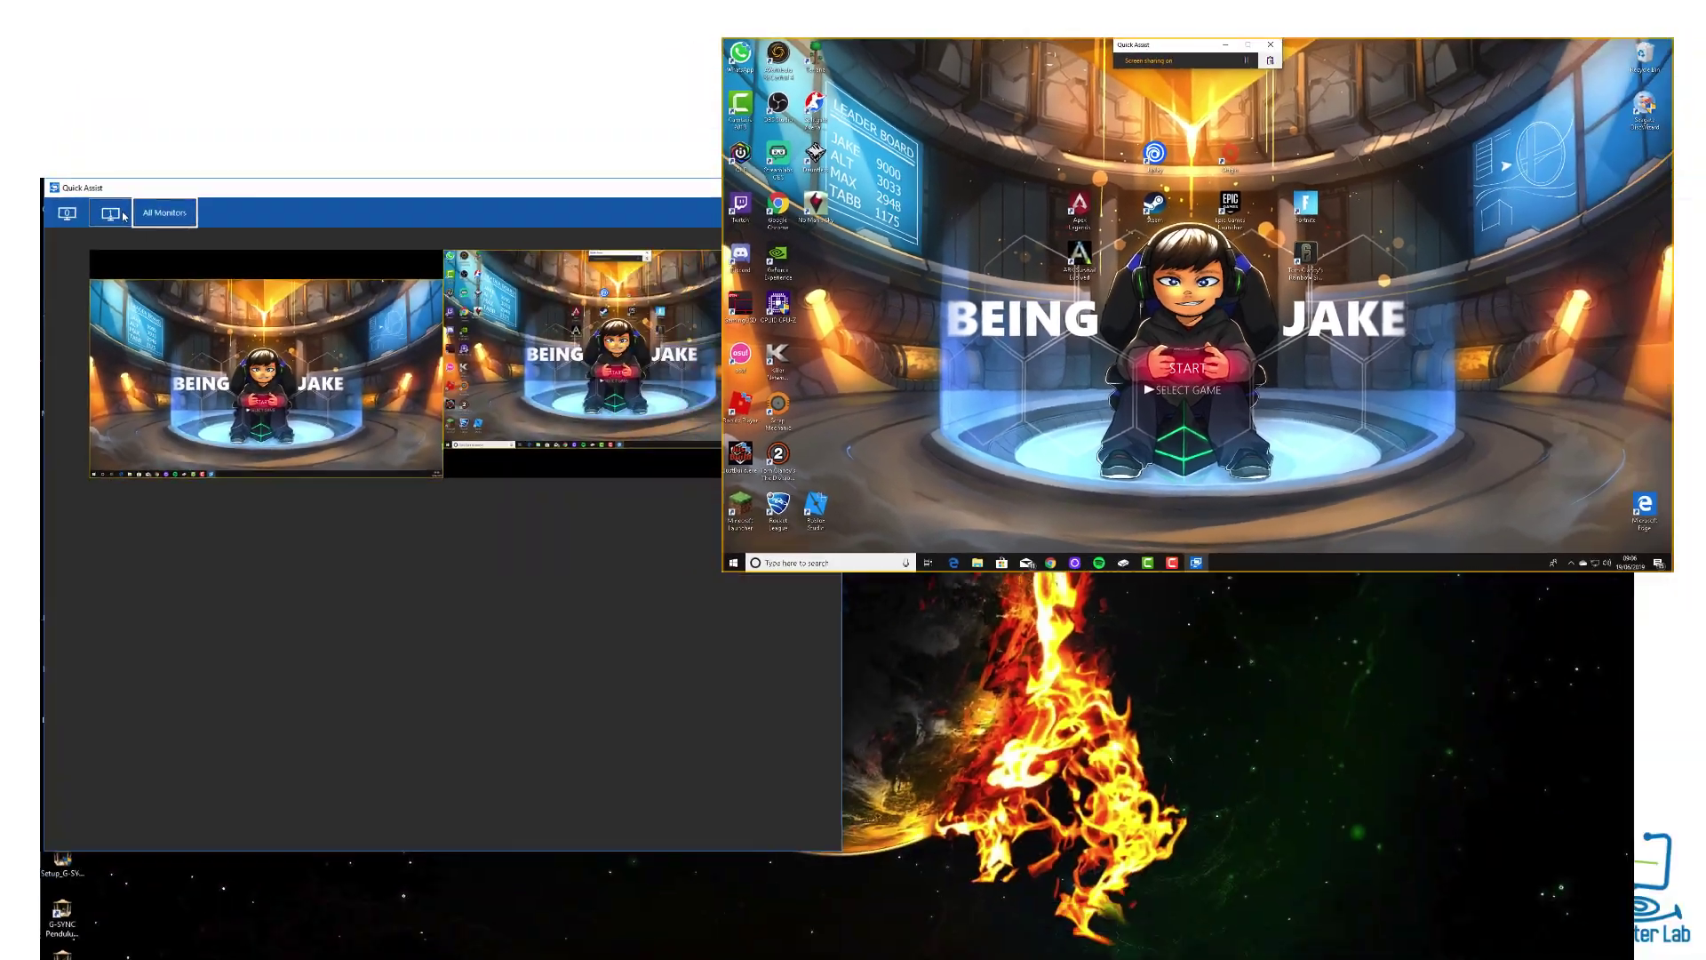
# Switch the view to remote Monitor 1 only, reposition the window and maximise it
pyautogui.click(111, 214)
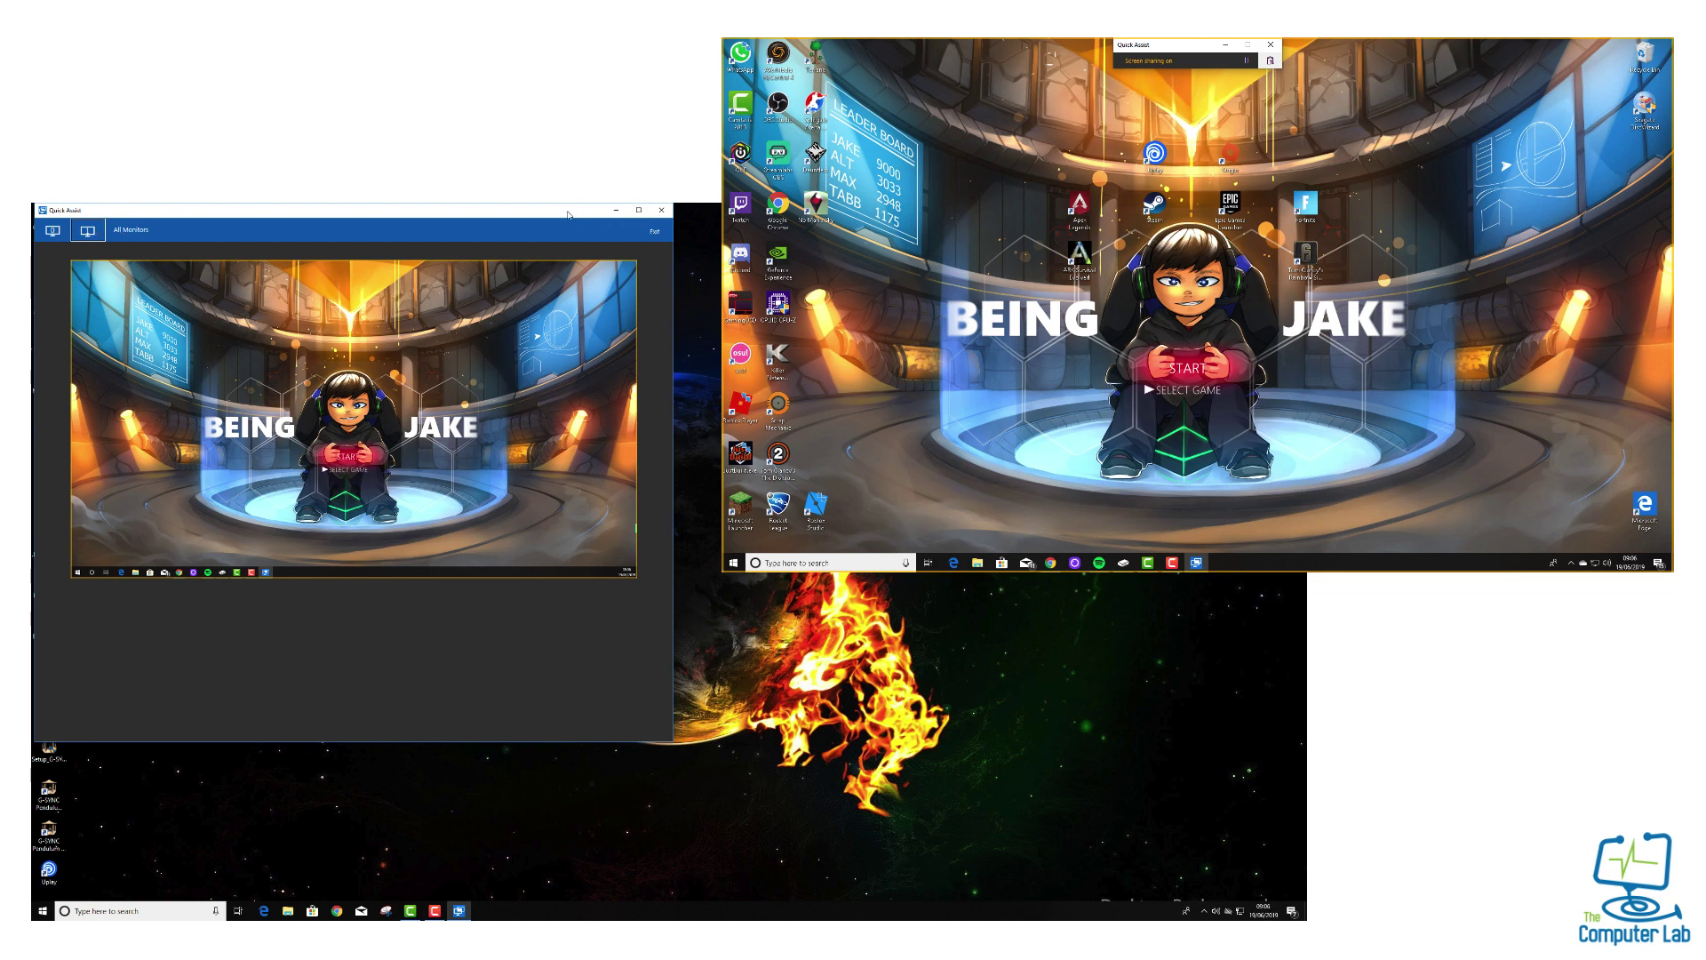
pyautogui.moveTo(614, 211); pyautogui.dragTo(796, 235)
pyautogui.press('super+Up')
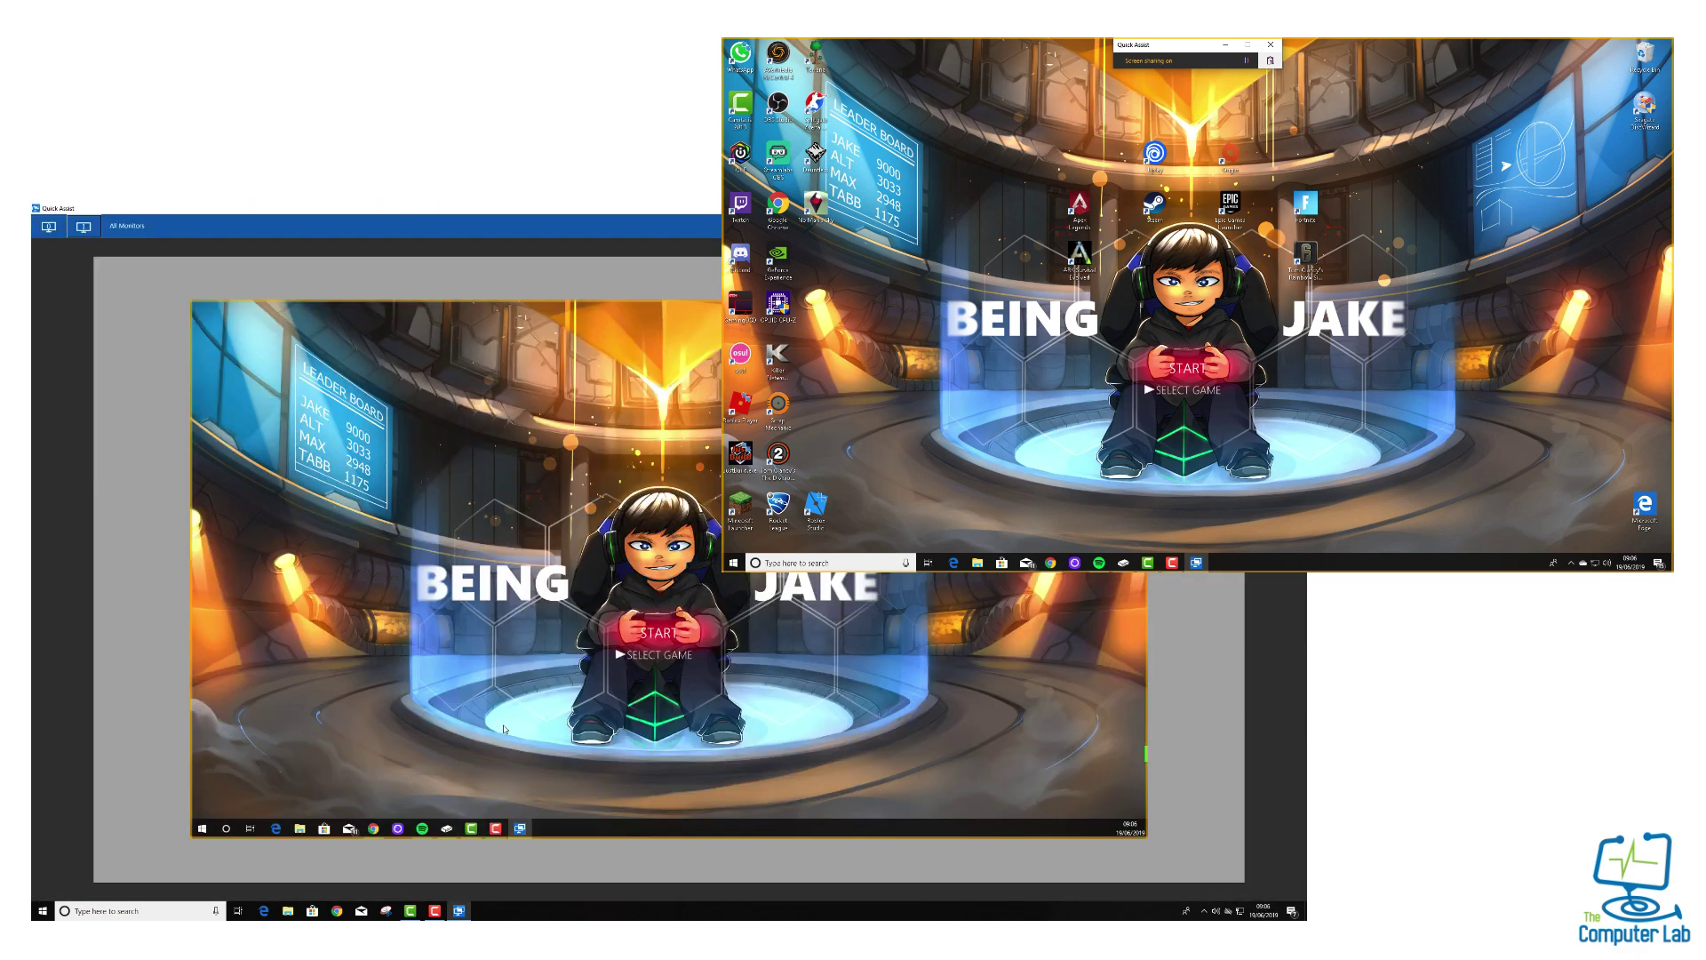
# Launch Microsoft Edge from the remote taskbar so its news start page appears
pyautogui.click(202, 828)
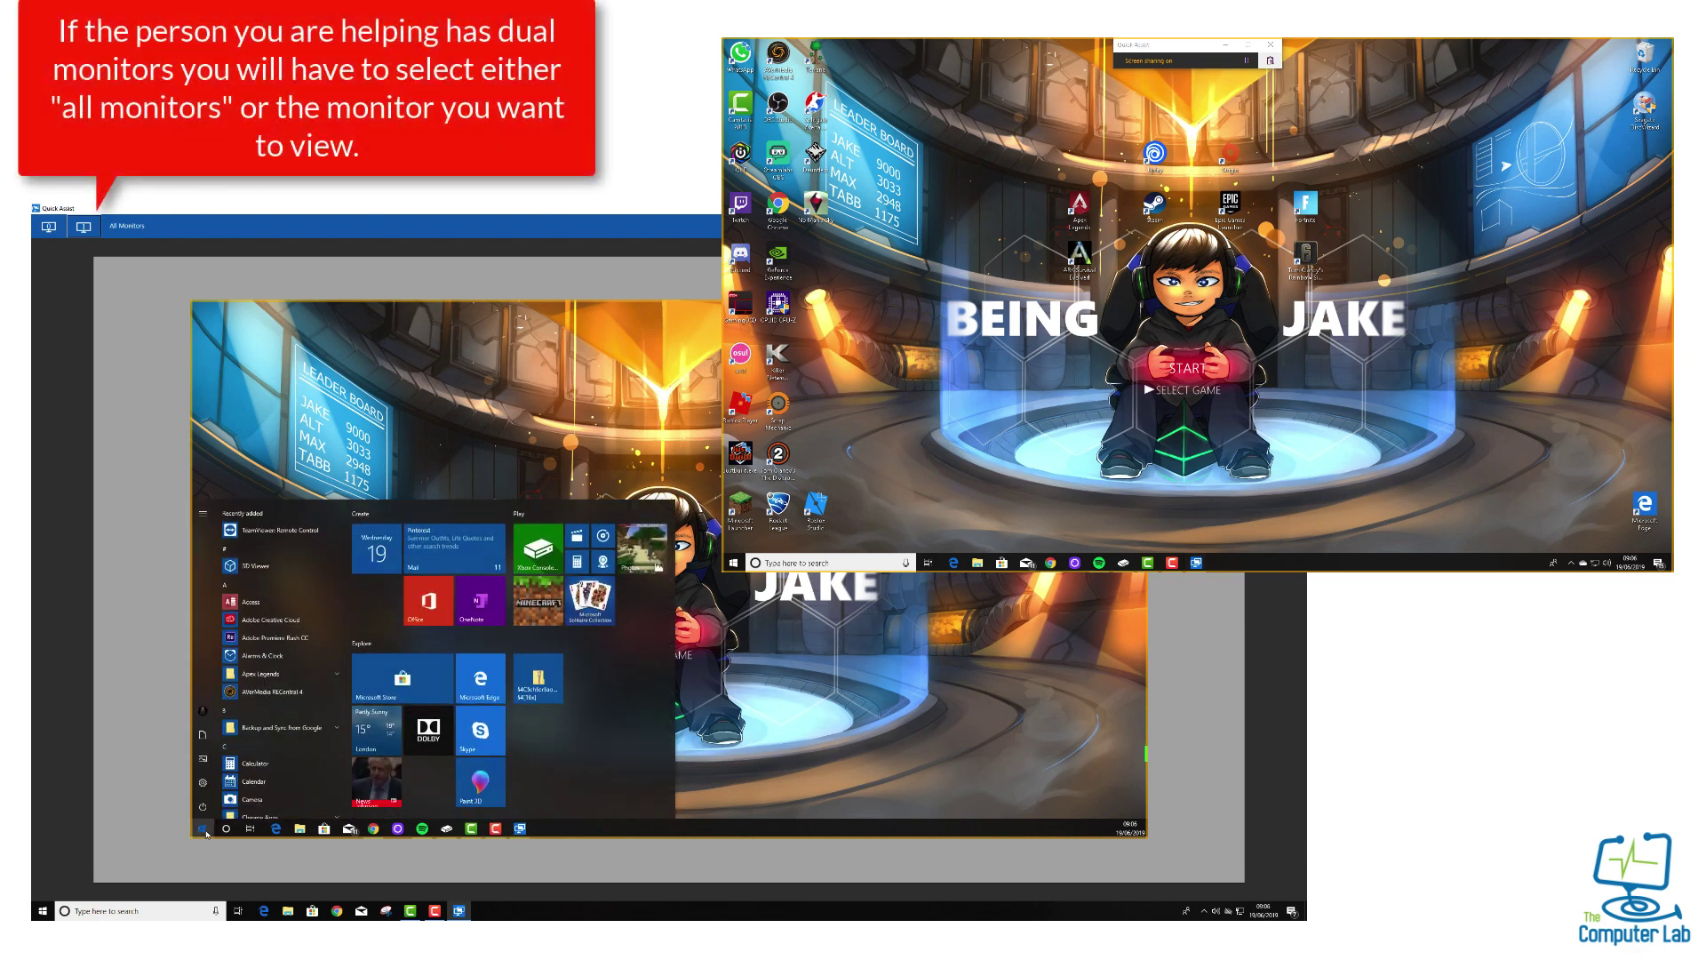
pyautogui.click(204, 830)
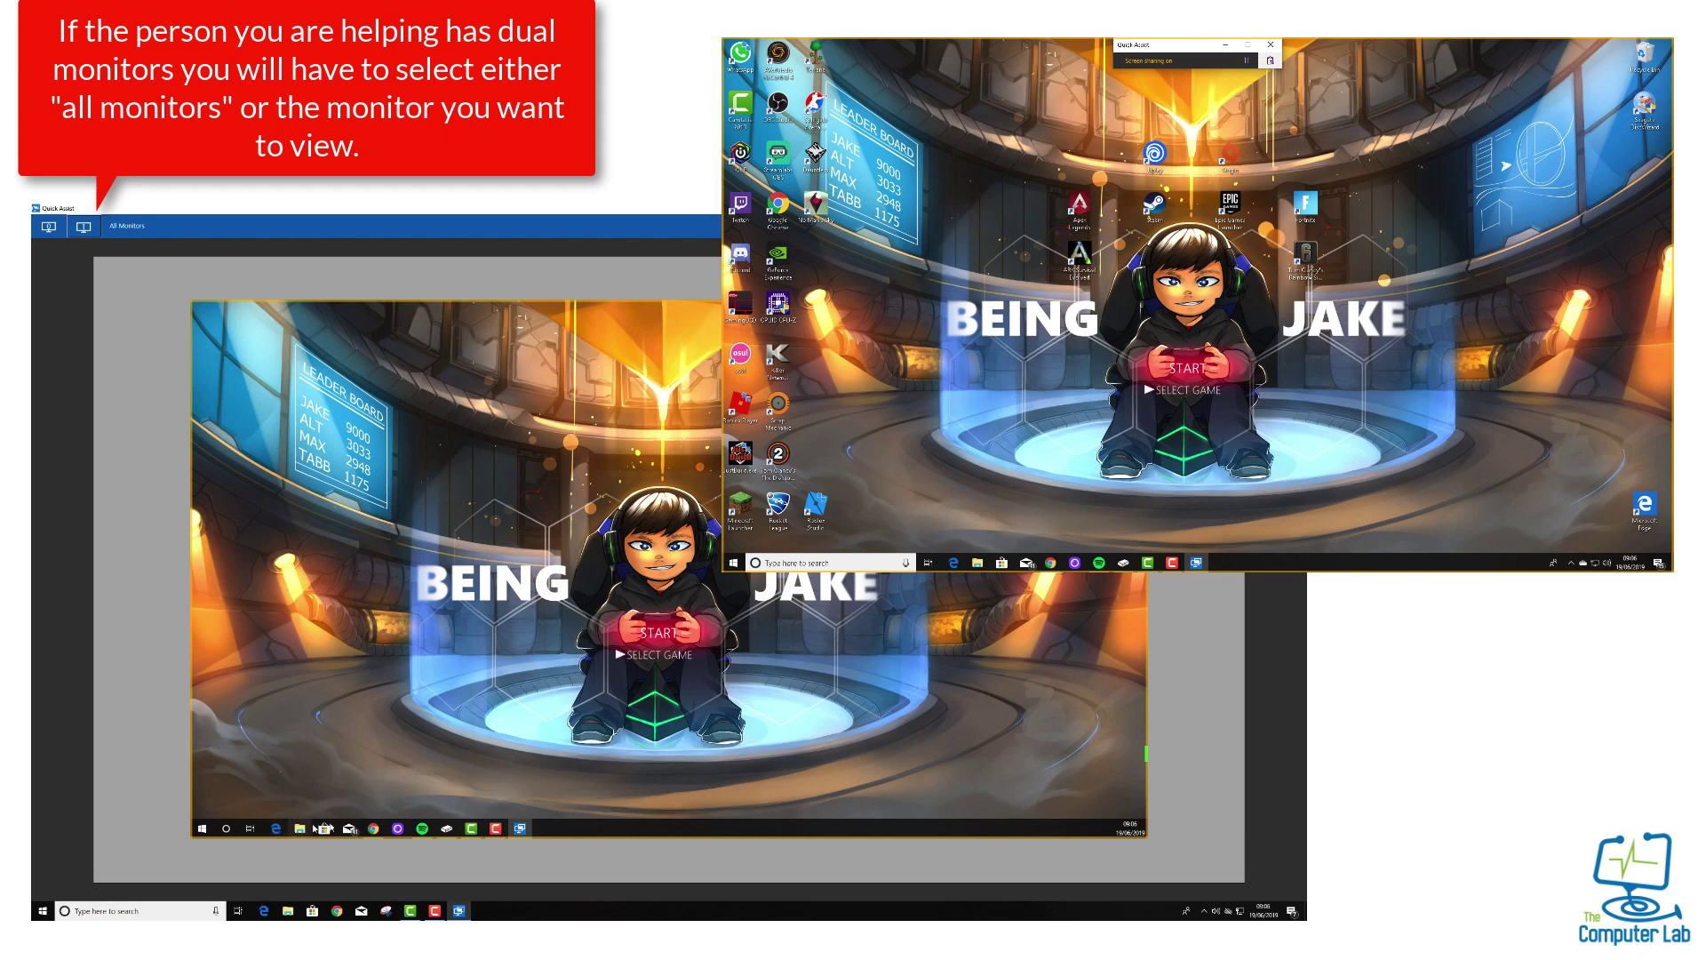
pyautogui.click(299, 828)
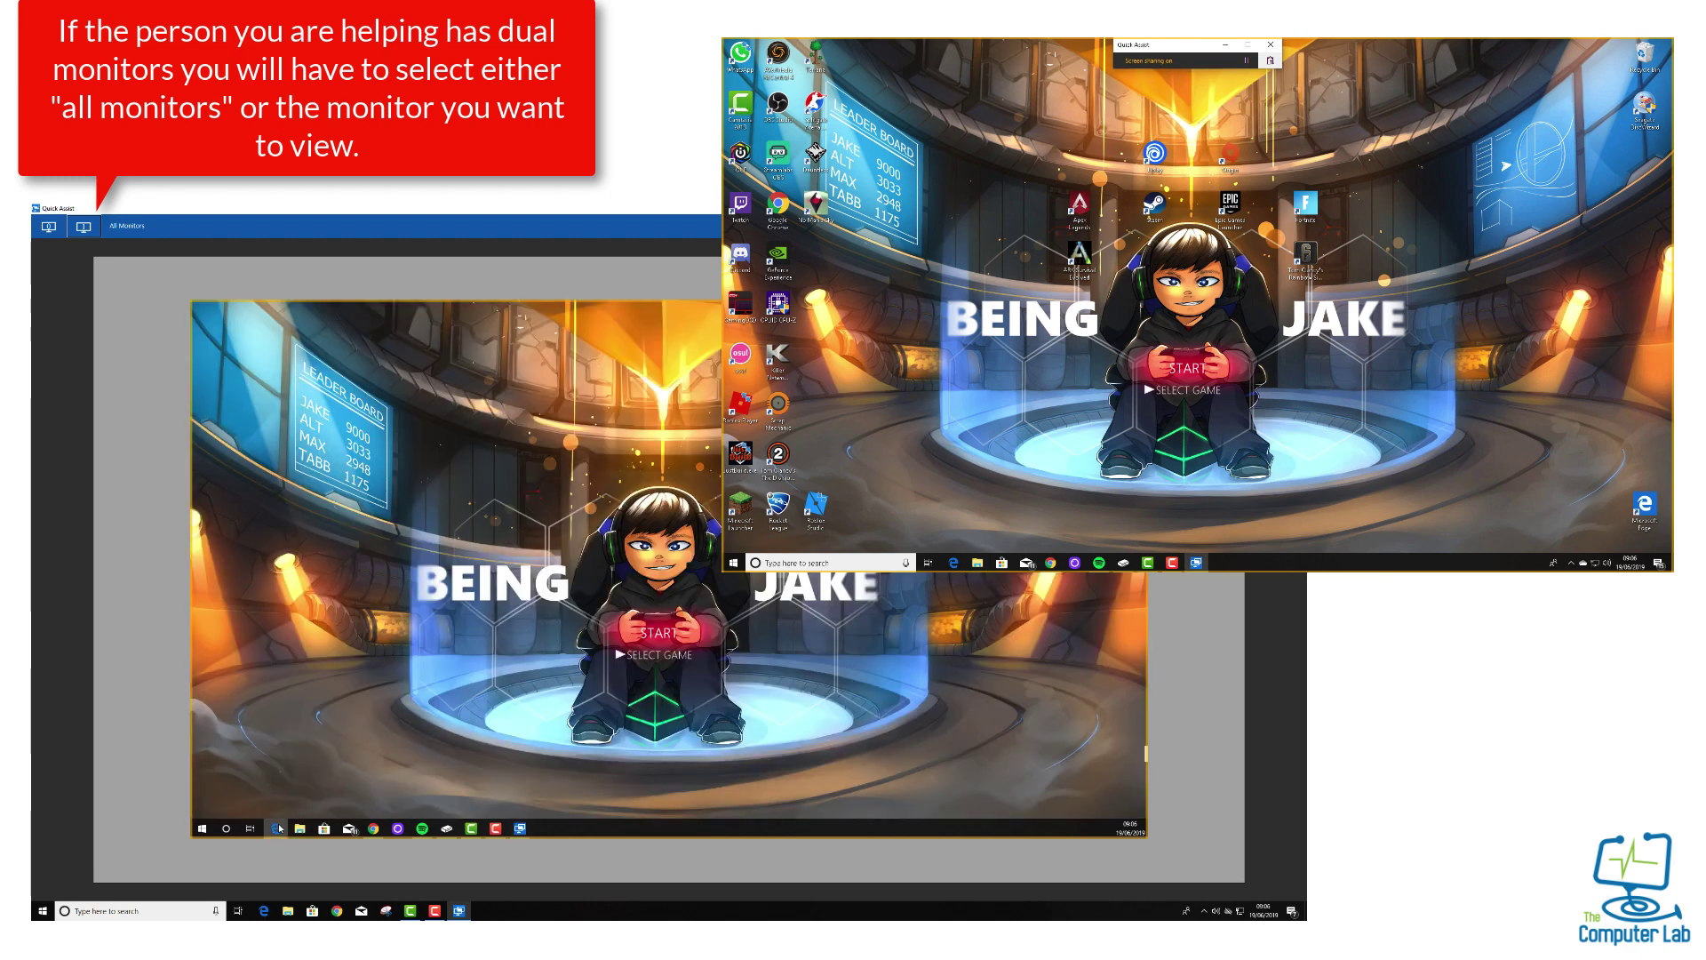
pyautogui.click(279, 828)
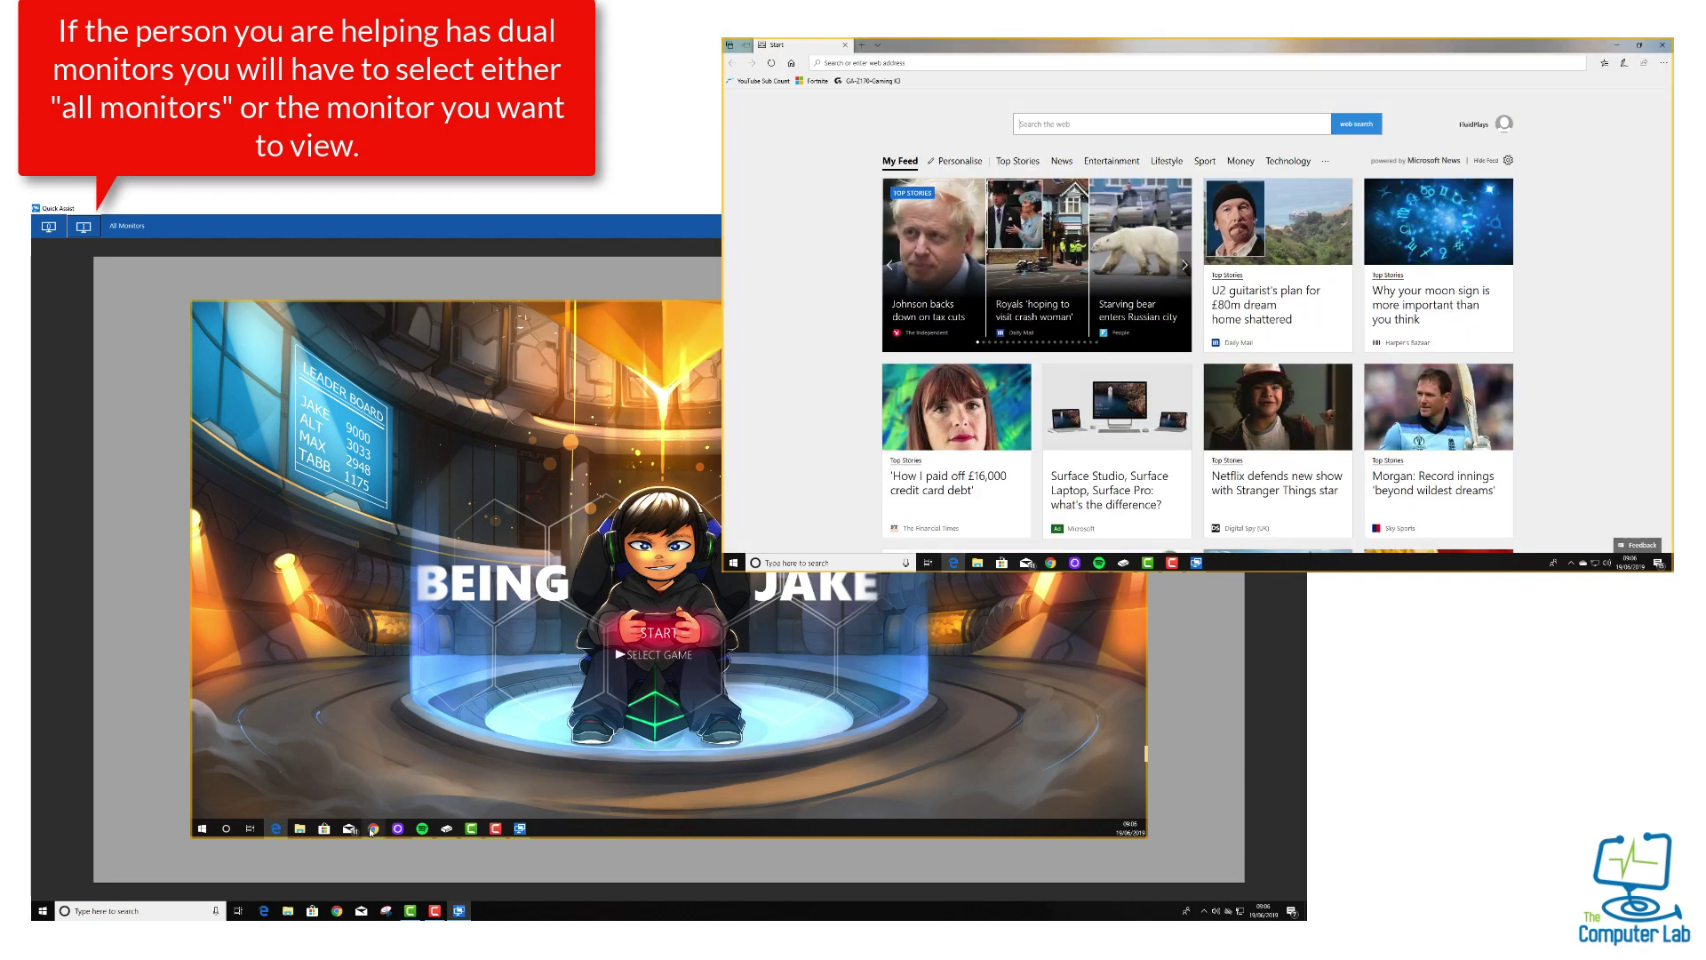
pyautogui.moveTo(372, 830)
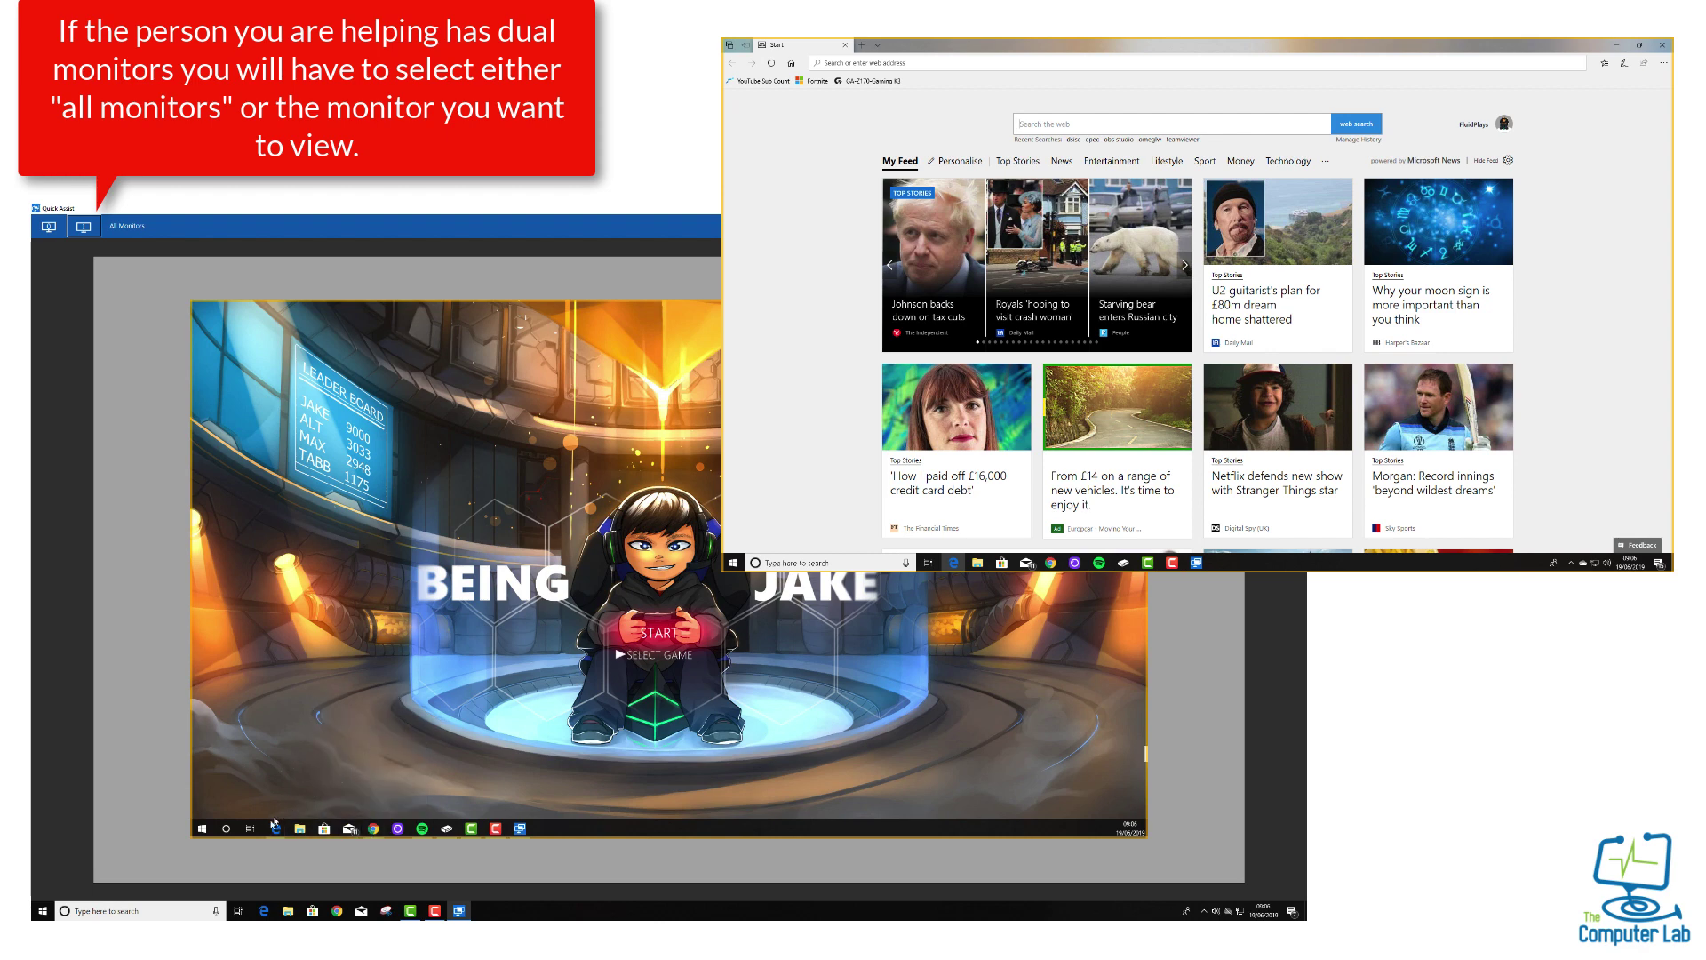
pyautogui.moveTo(275, 832)
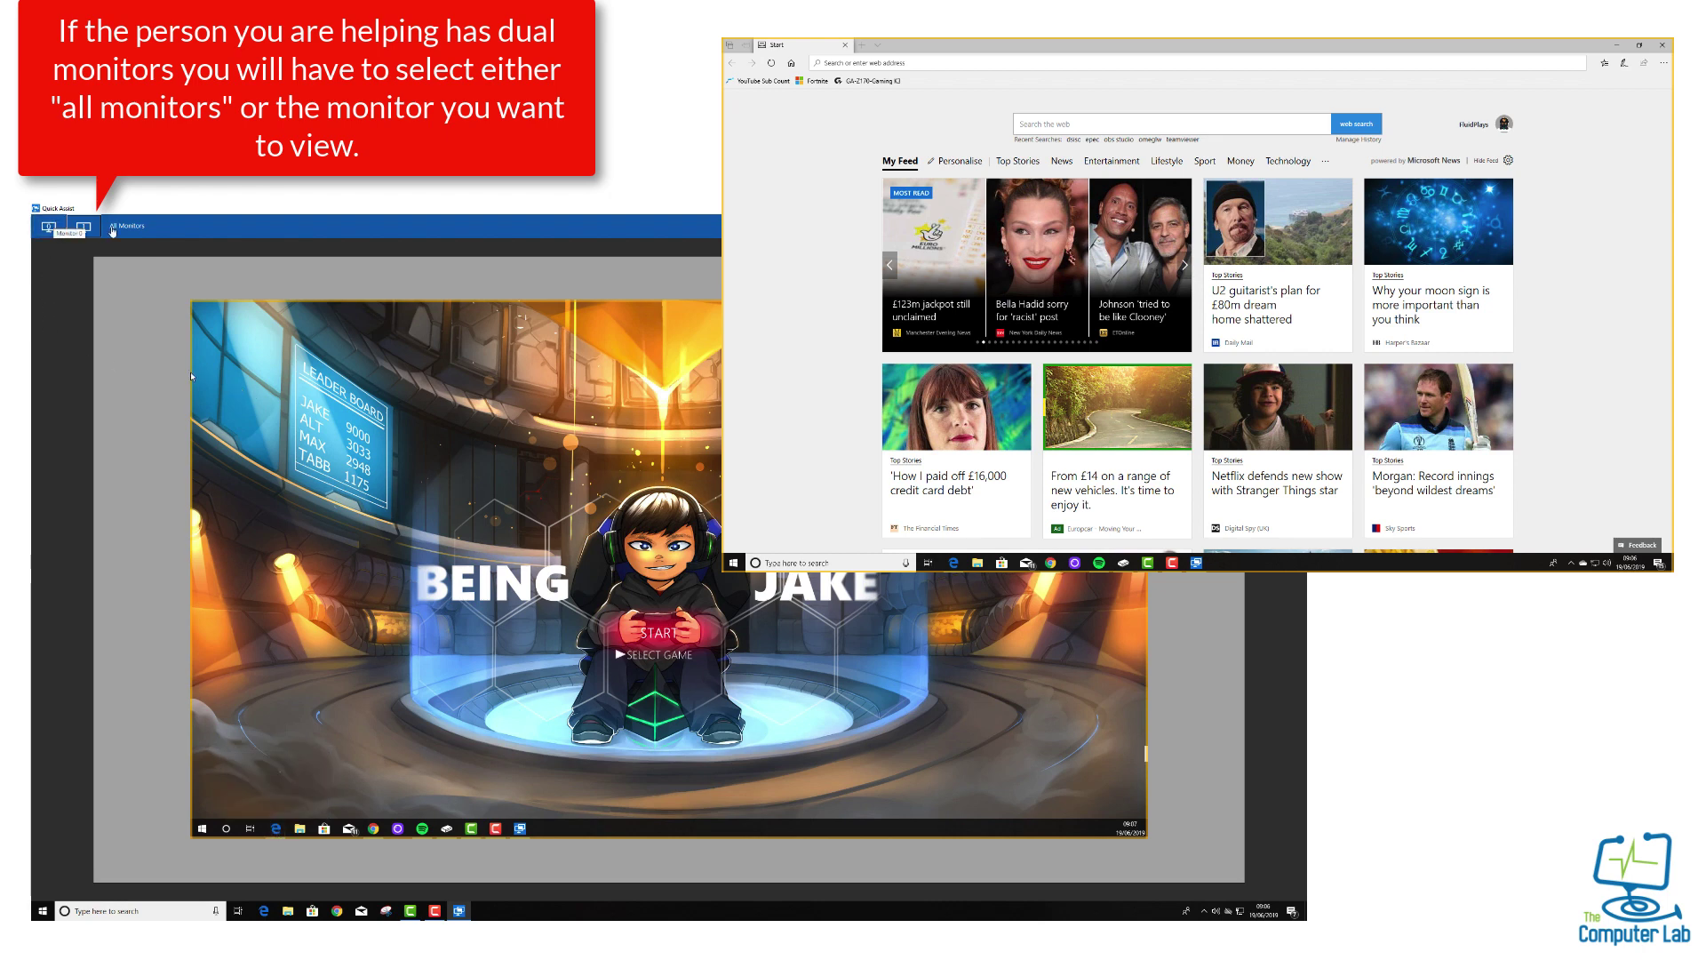
# Switch back to All Monitors and minimise the remote Edge window
pyautogui.click(125, 227)
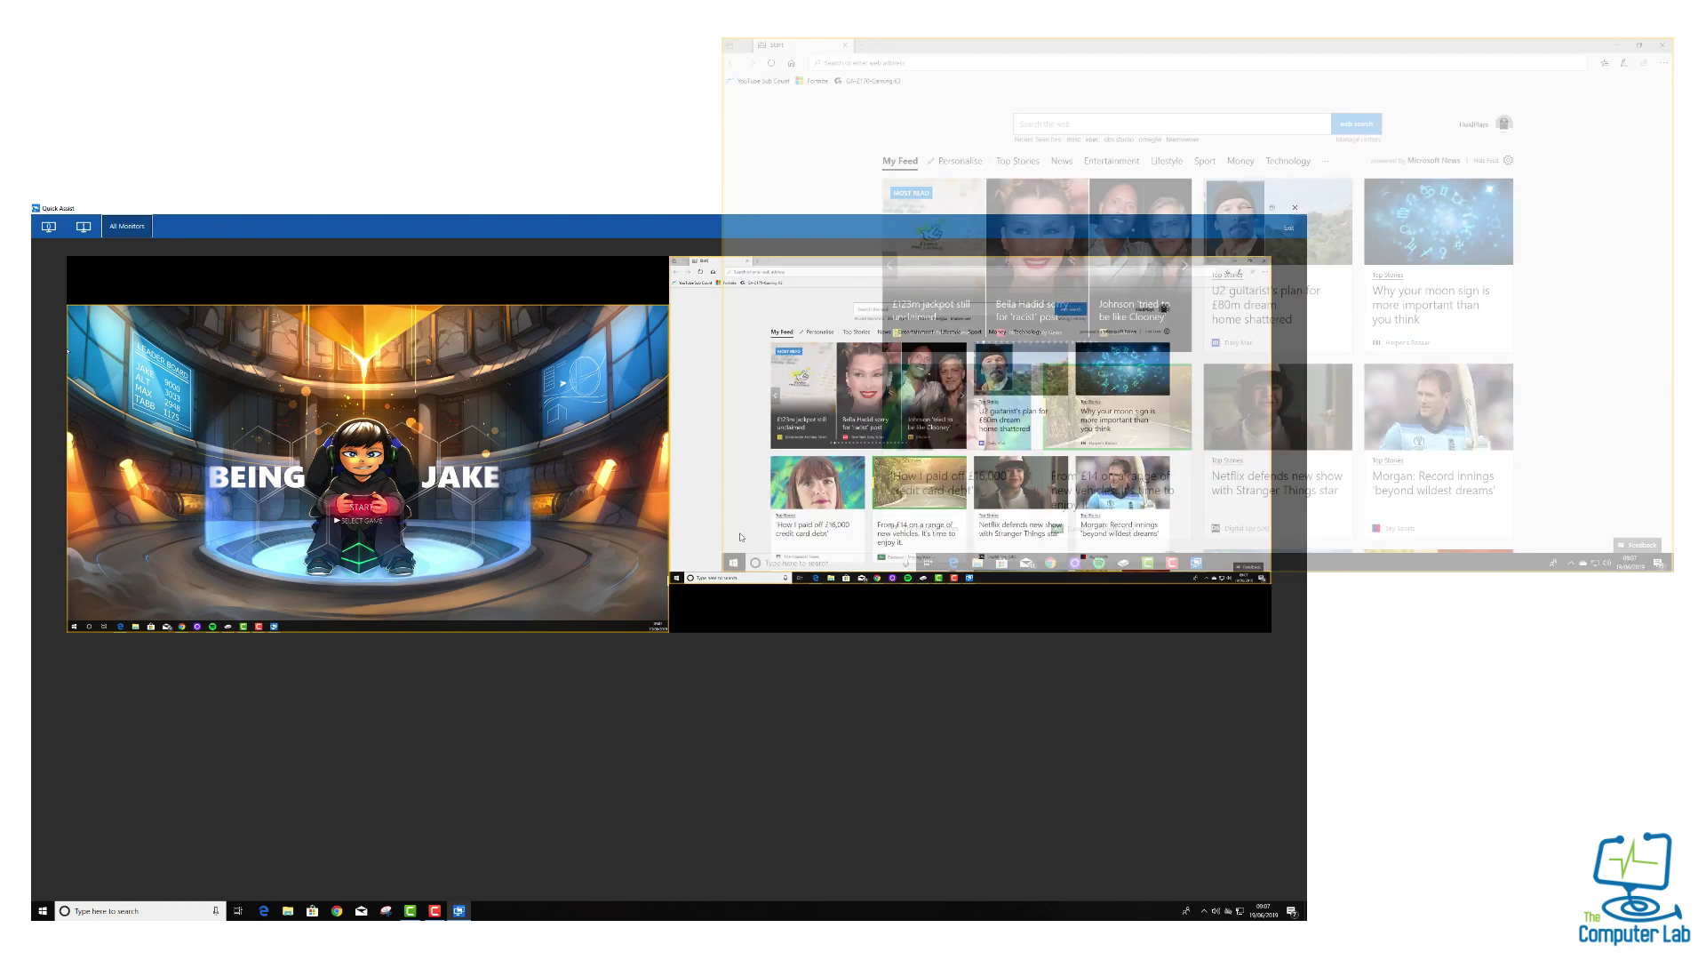
pyautogui.click(740, 535)
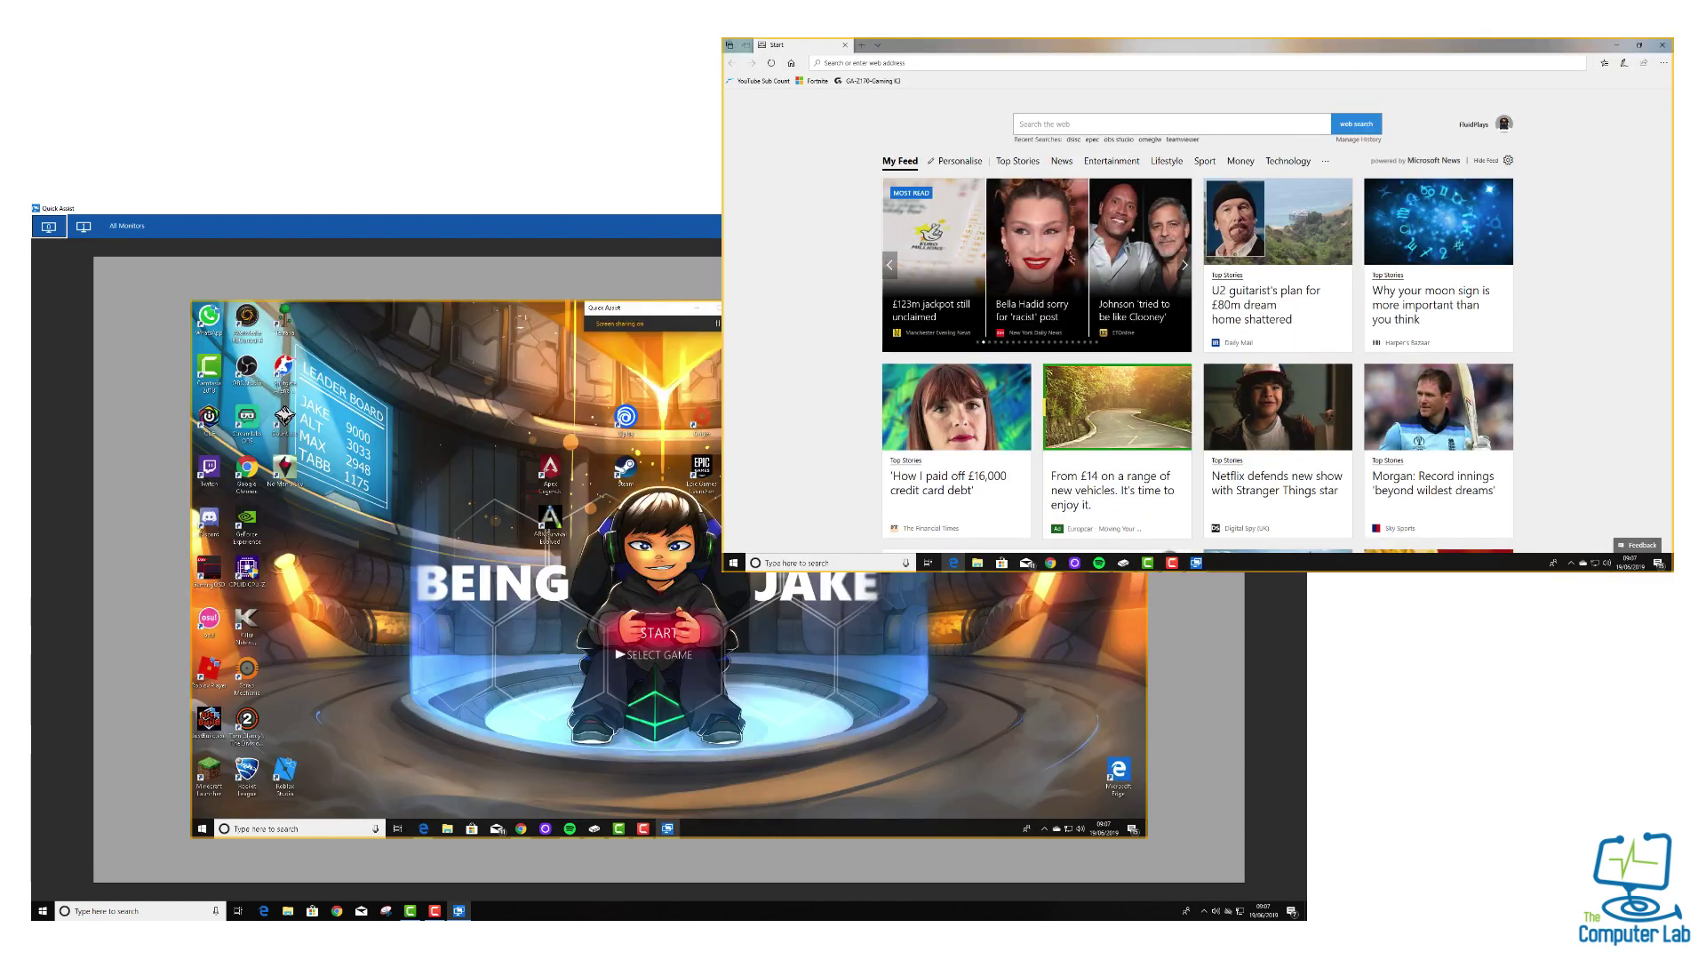
pyautogui.click(1616, 44)
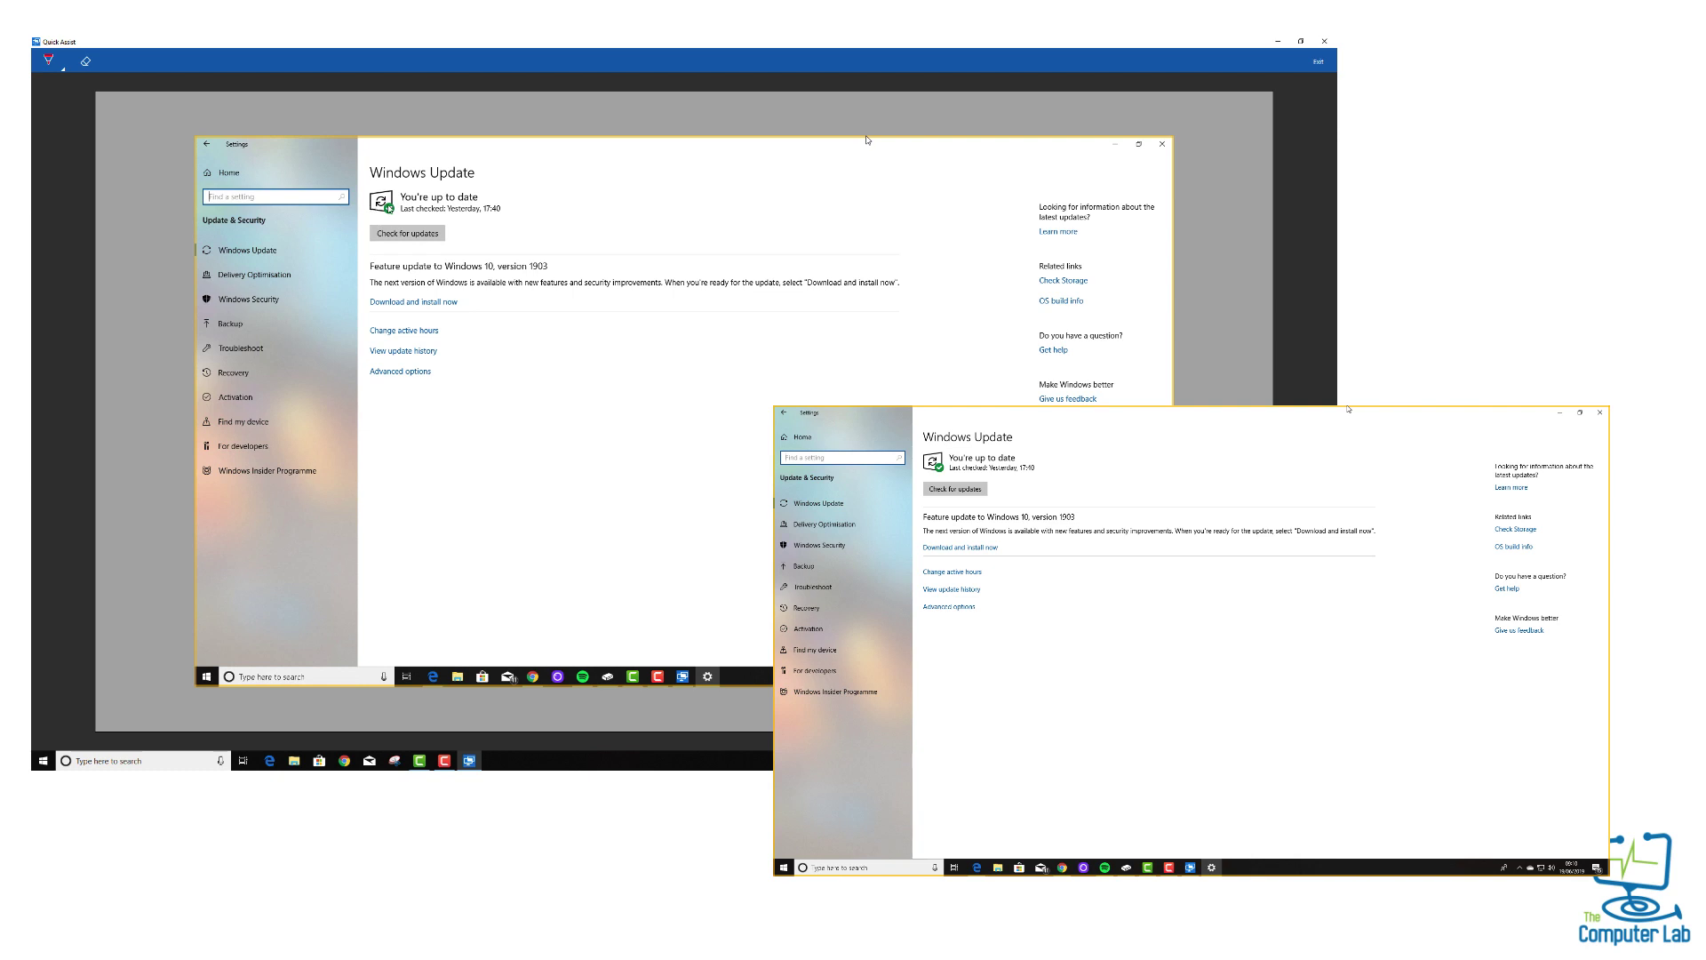
pyautogui.moveTo(419, 206)
pyautogui.mouseDown()
pyautogui.moveTo(343, 220)
pyautogui.moveTo(444, 258)
pyautogui.moveTo(412, 211)
pyautogui.mouseUp()
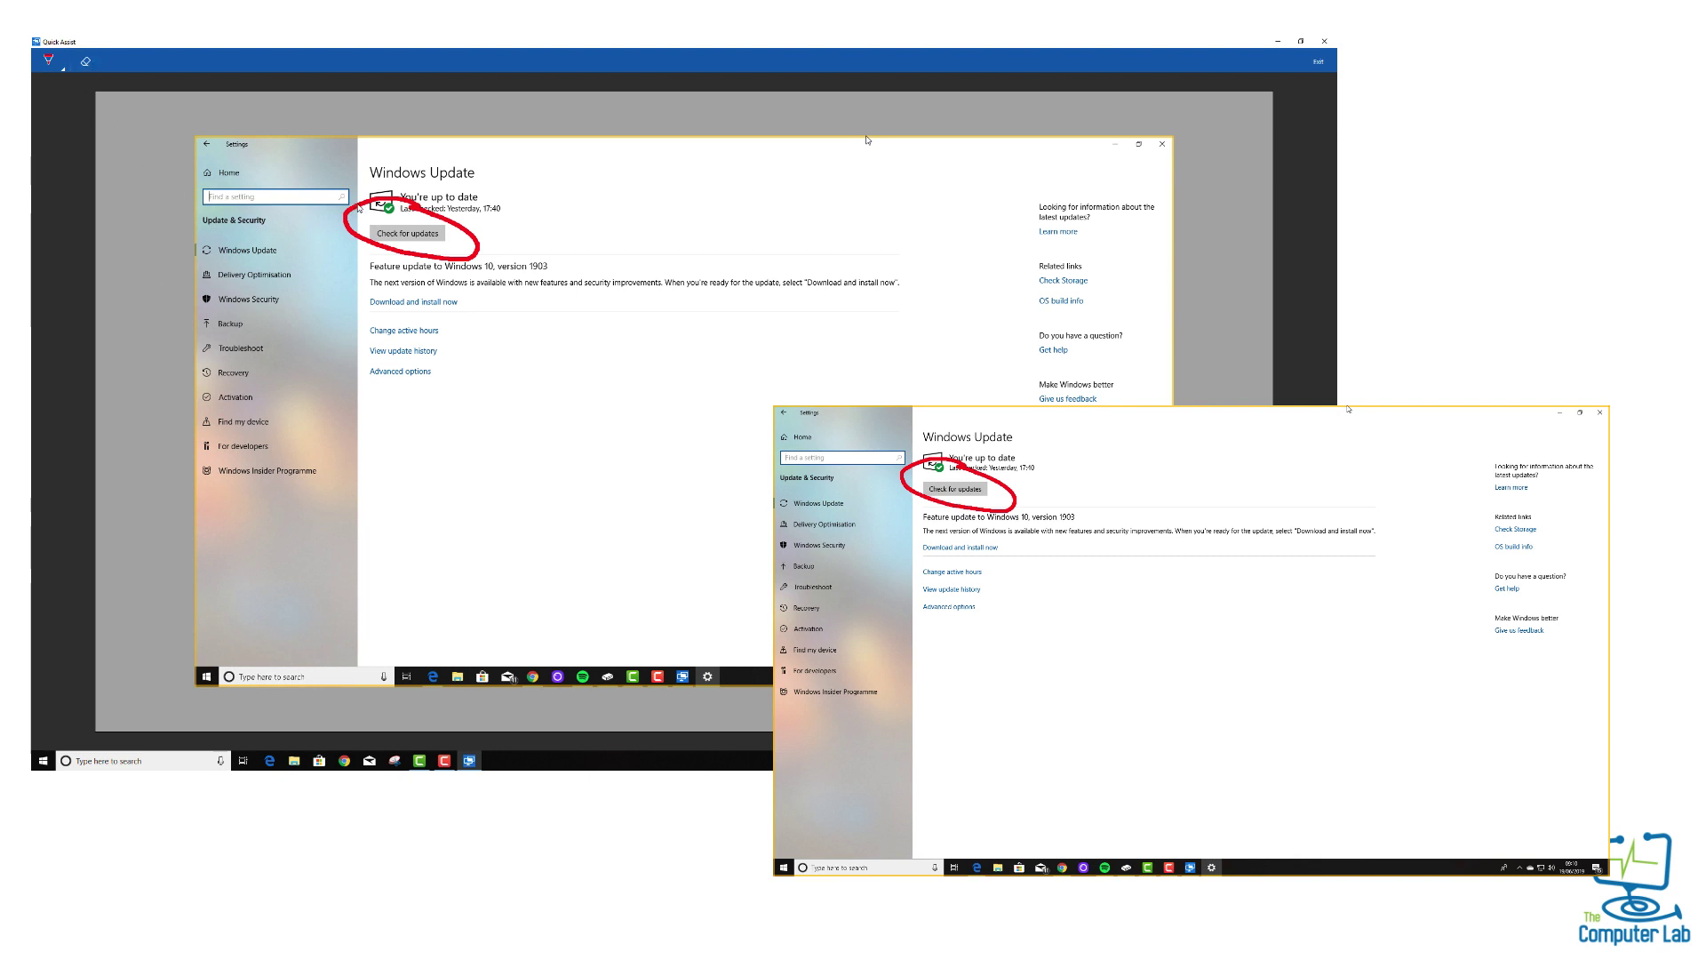
pyautogui.click(359, 208)
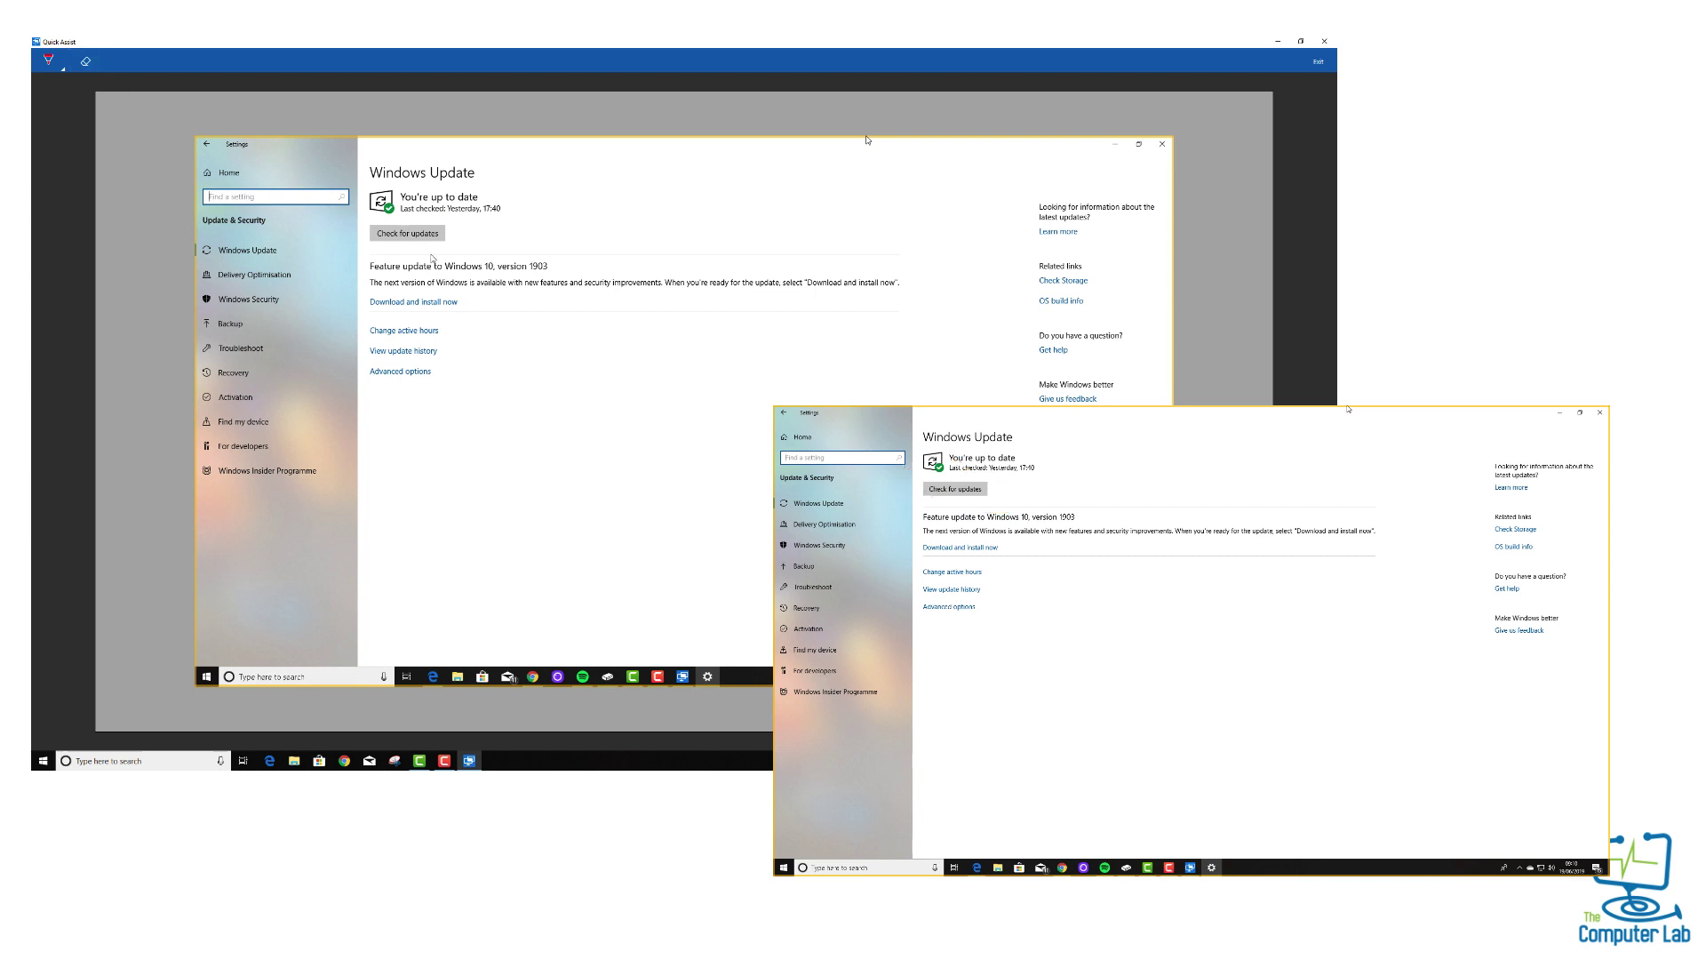
# Exit annotation mode and view the remote screen at Actual Size
pyautogui.click(1318, 62)
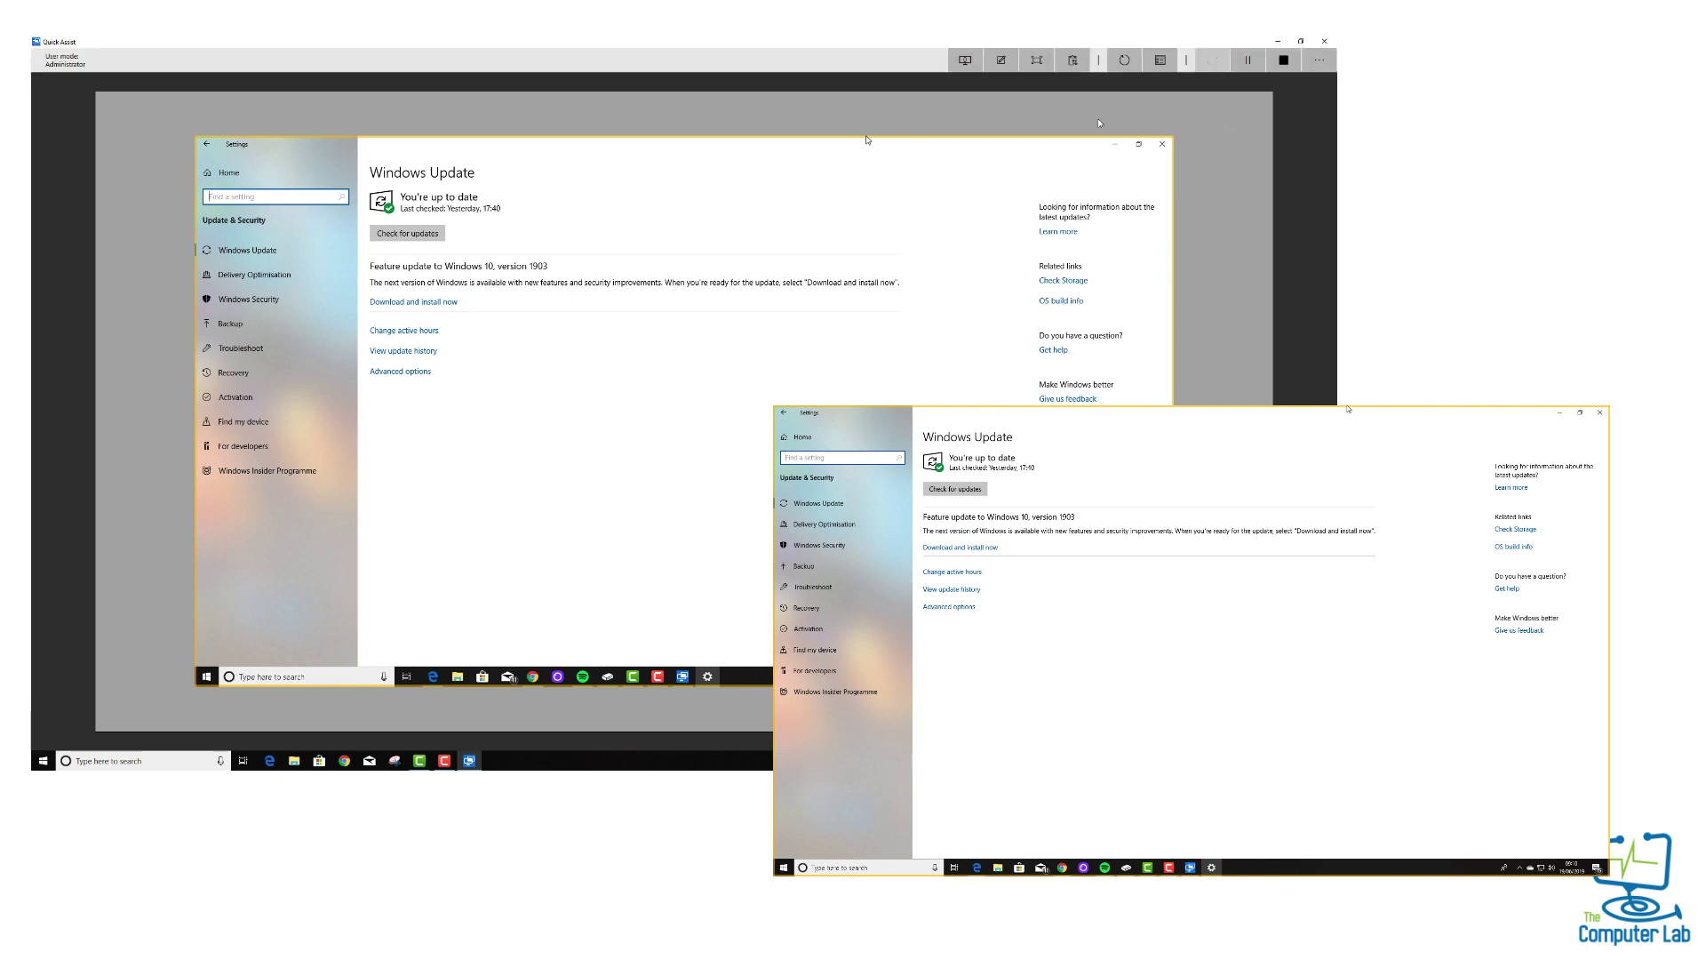
pyautogui.click(1038, 64)
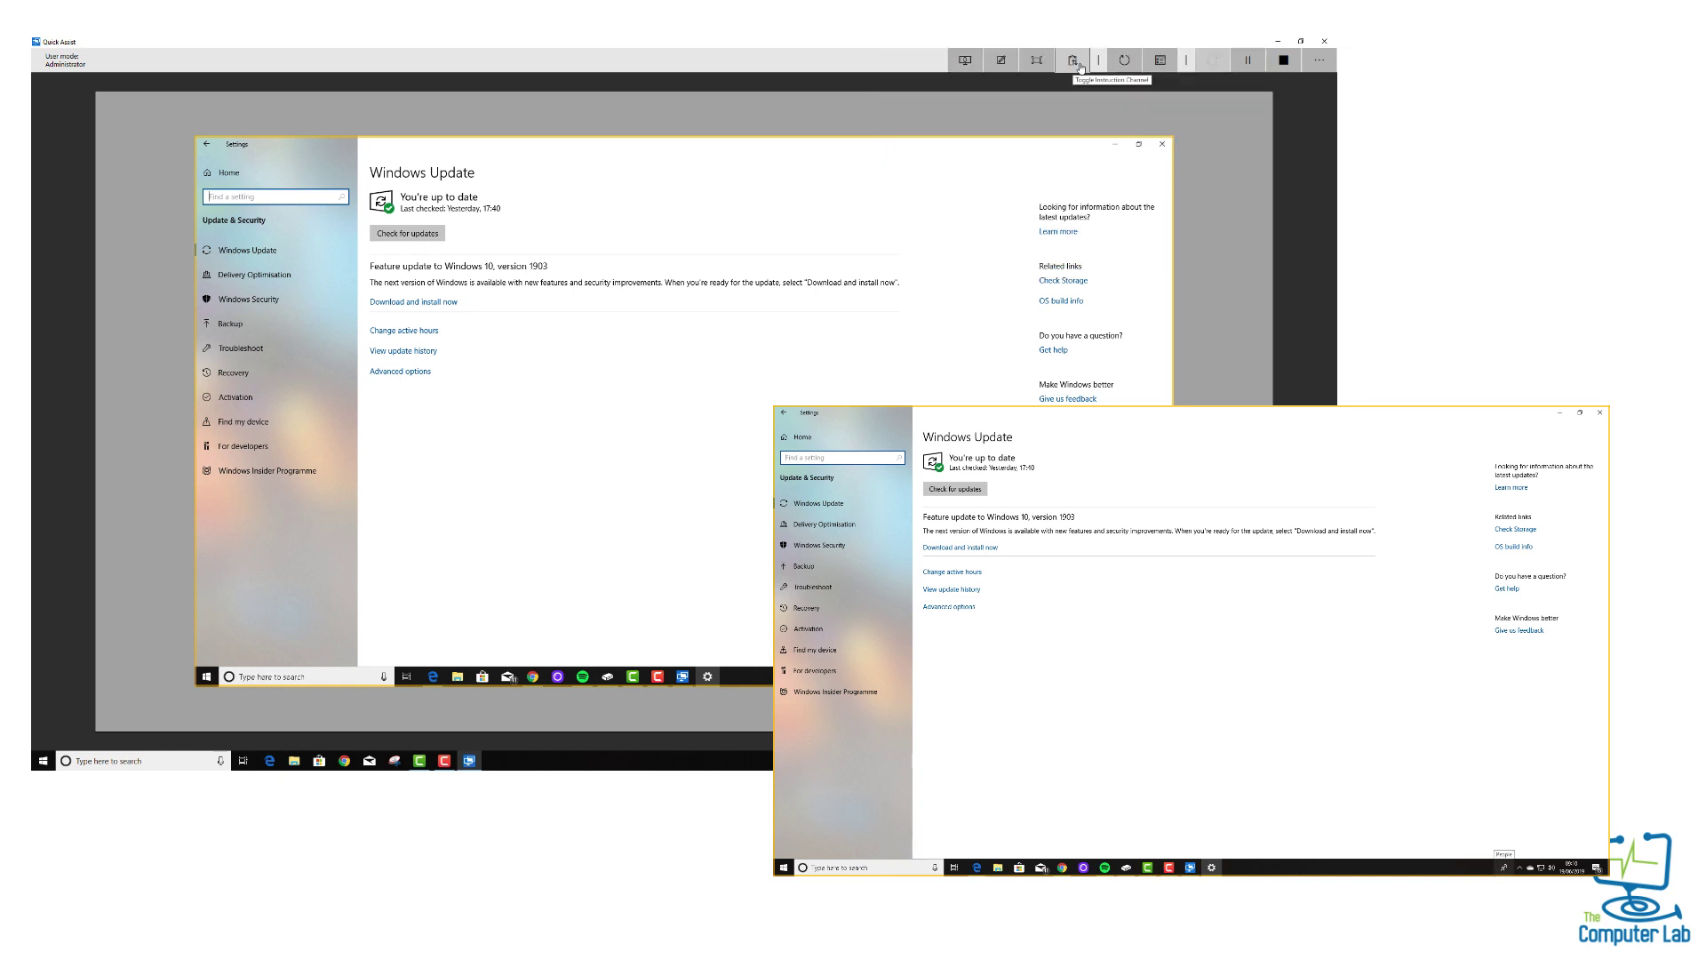
# Send 'hello' over the instruction channel, then toggle the message panel so it ends closed
pyautogui.click(1072, 60)
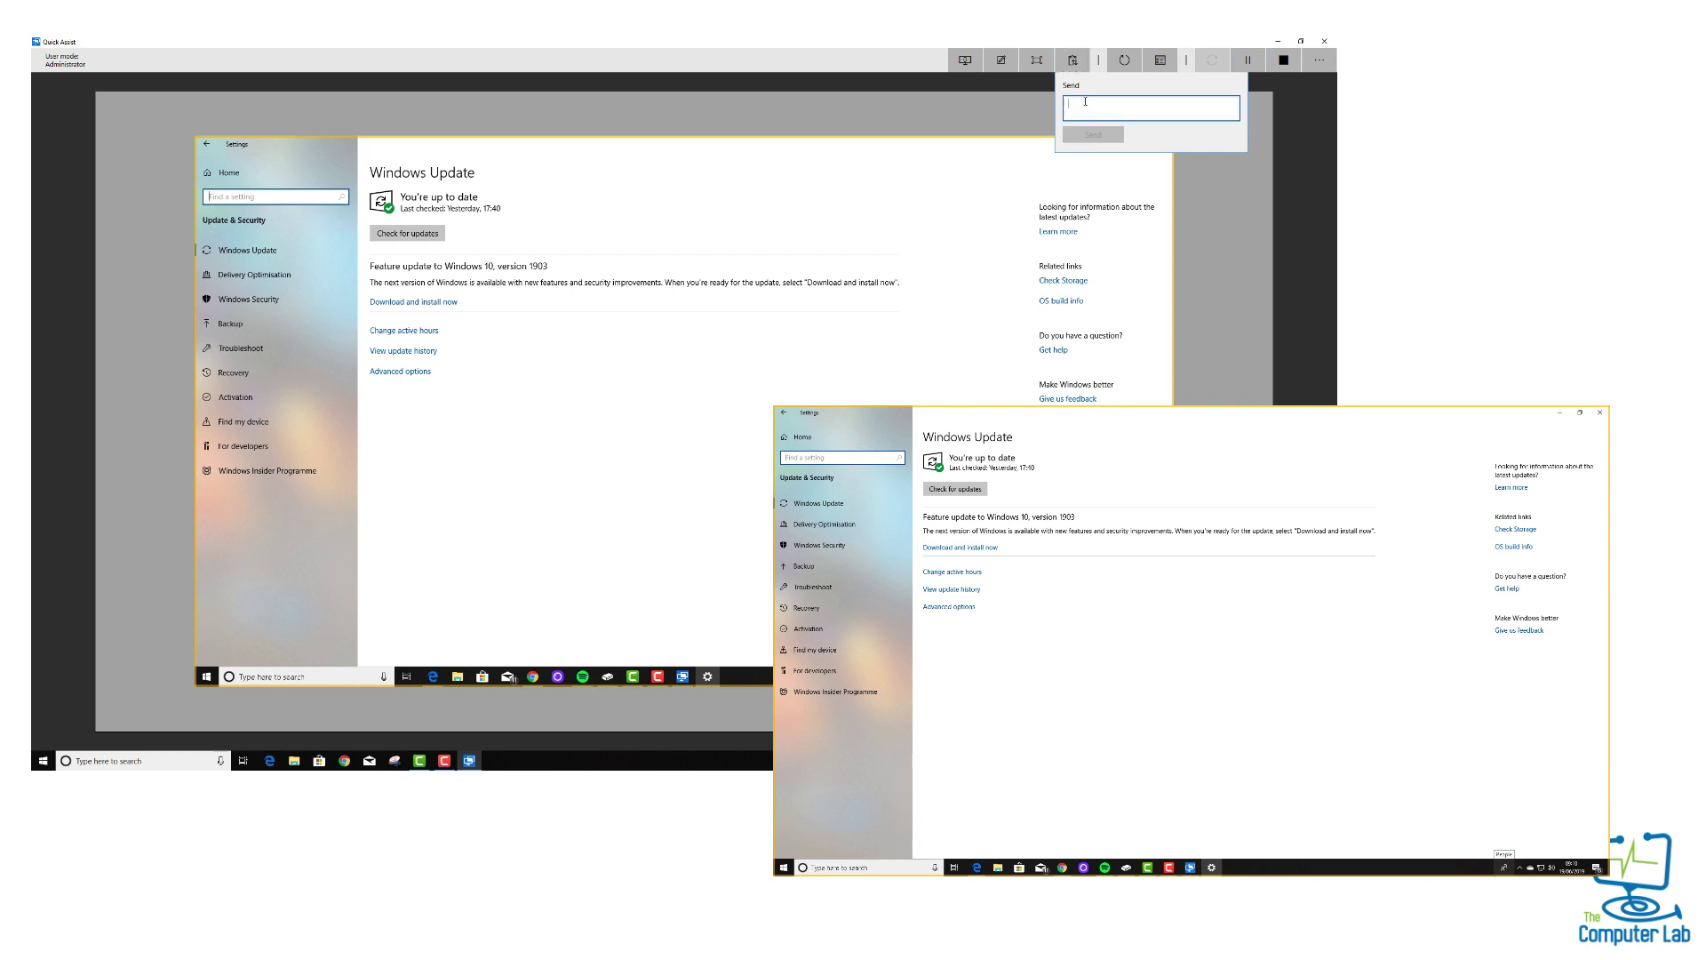
pyautogui.write('hello')
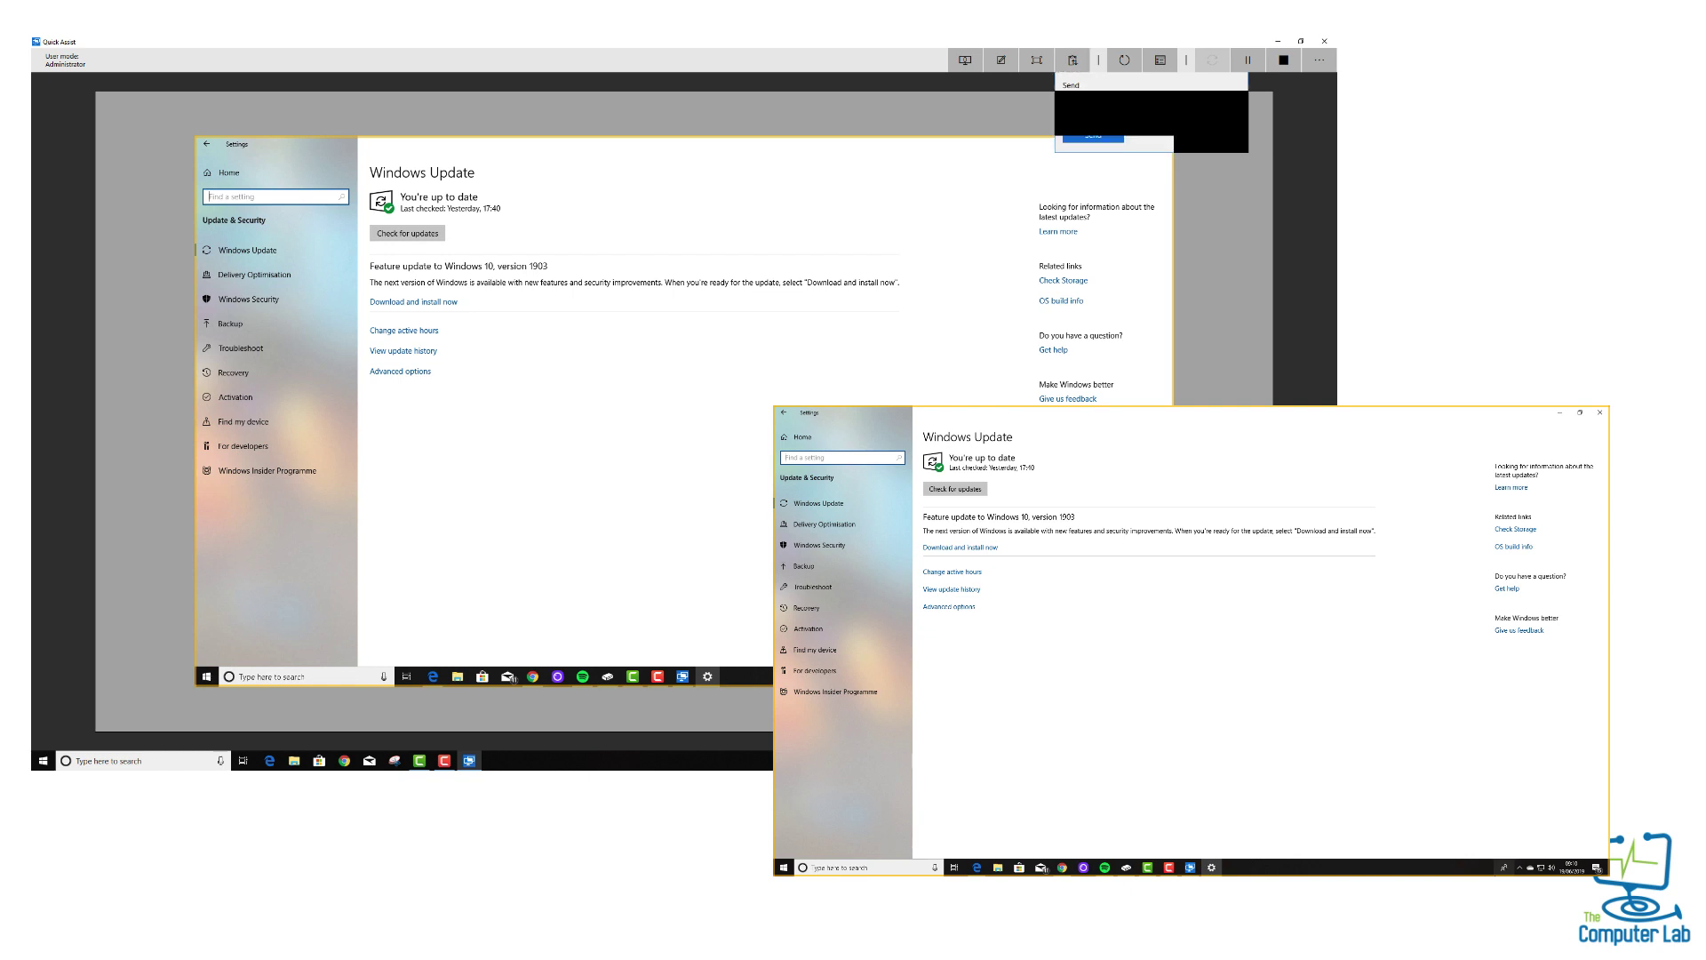
pyautogui.press('Return')
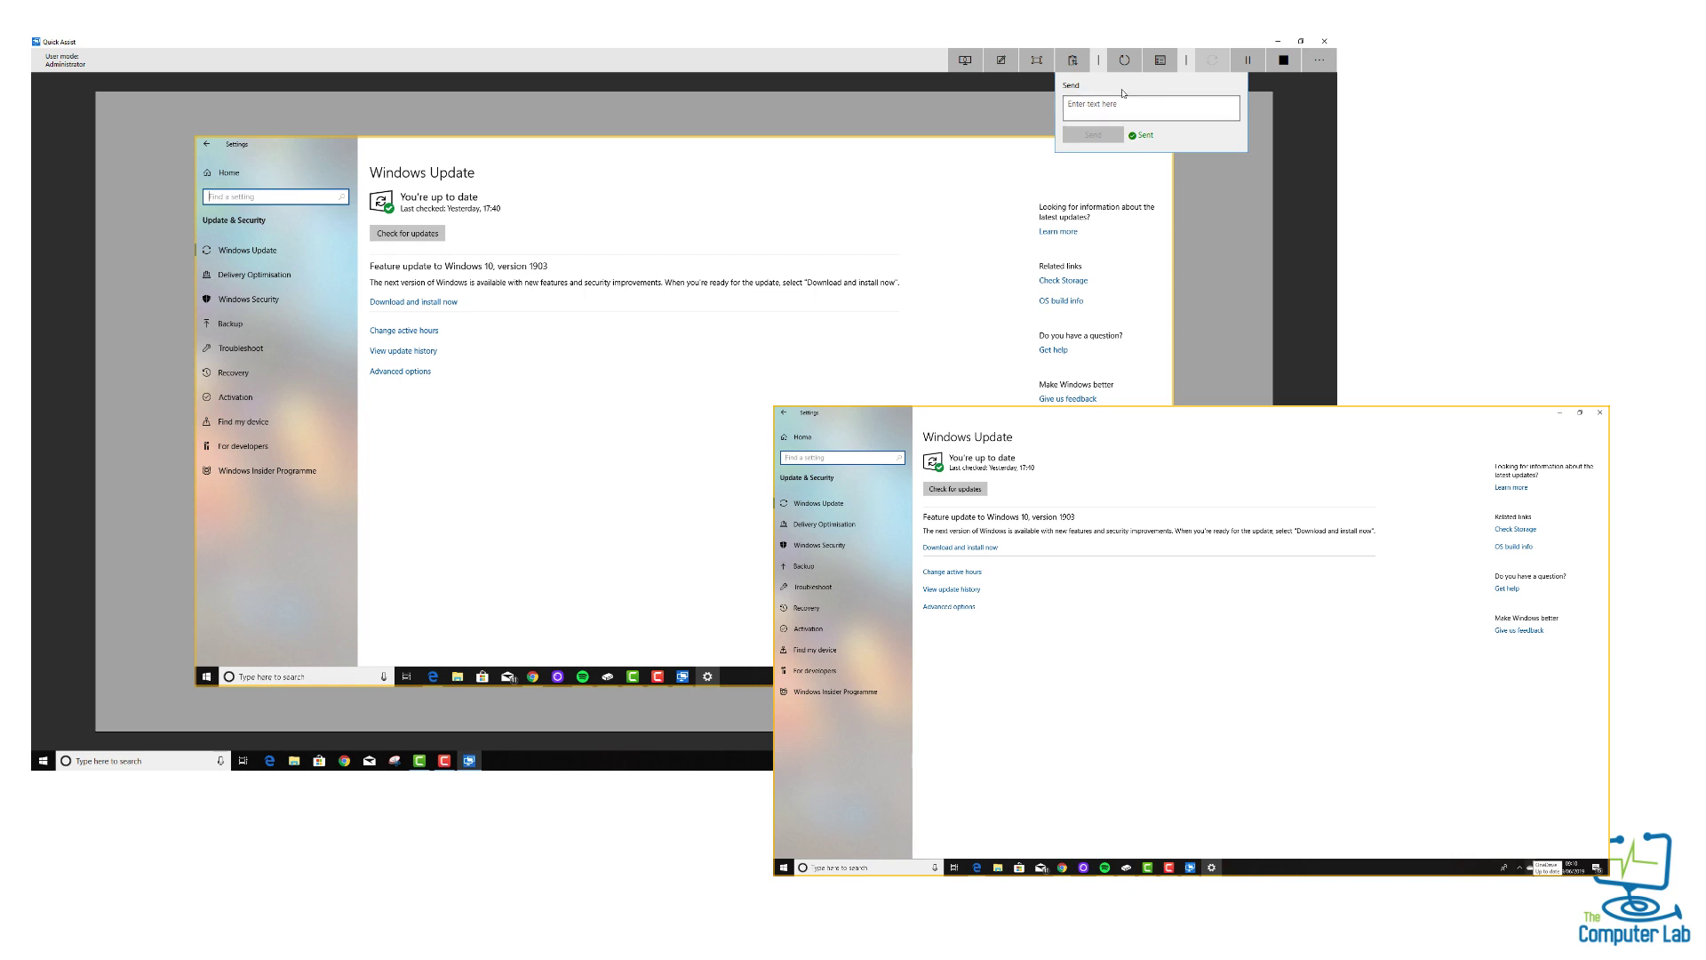
pyautogui.click(1074, 62)
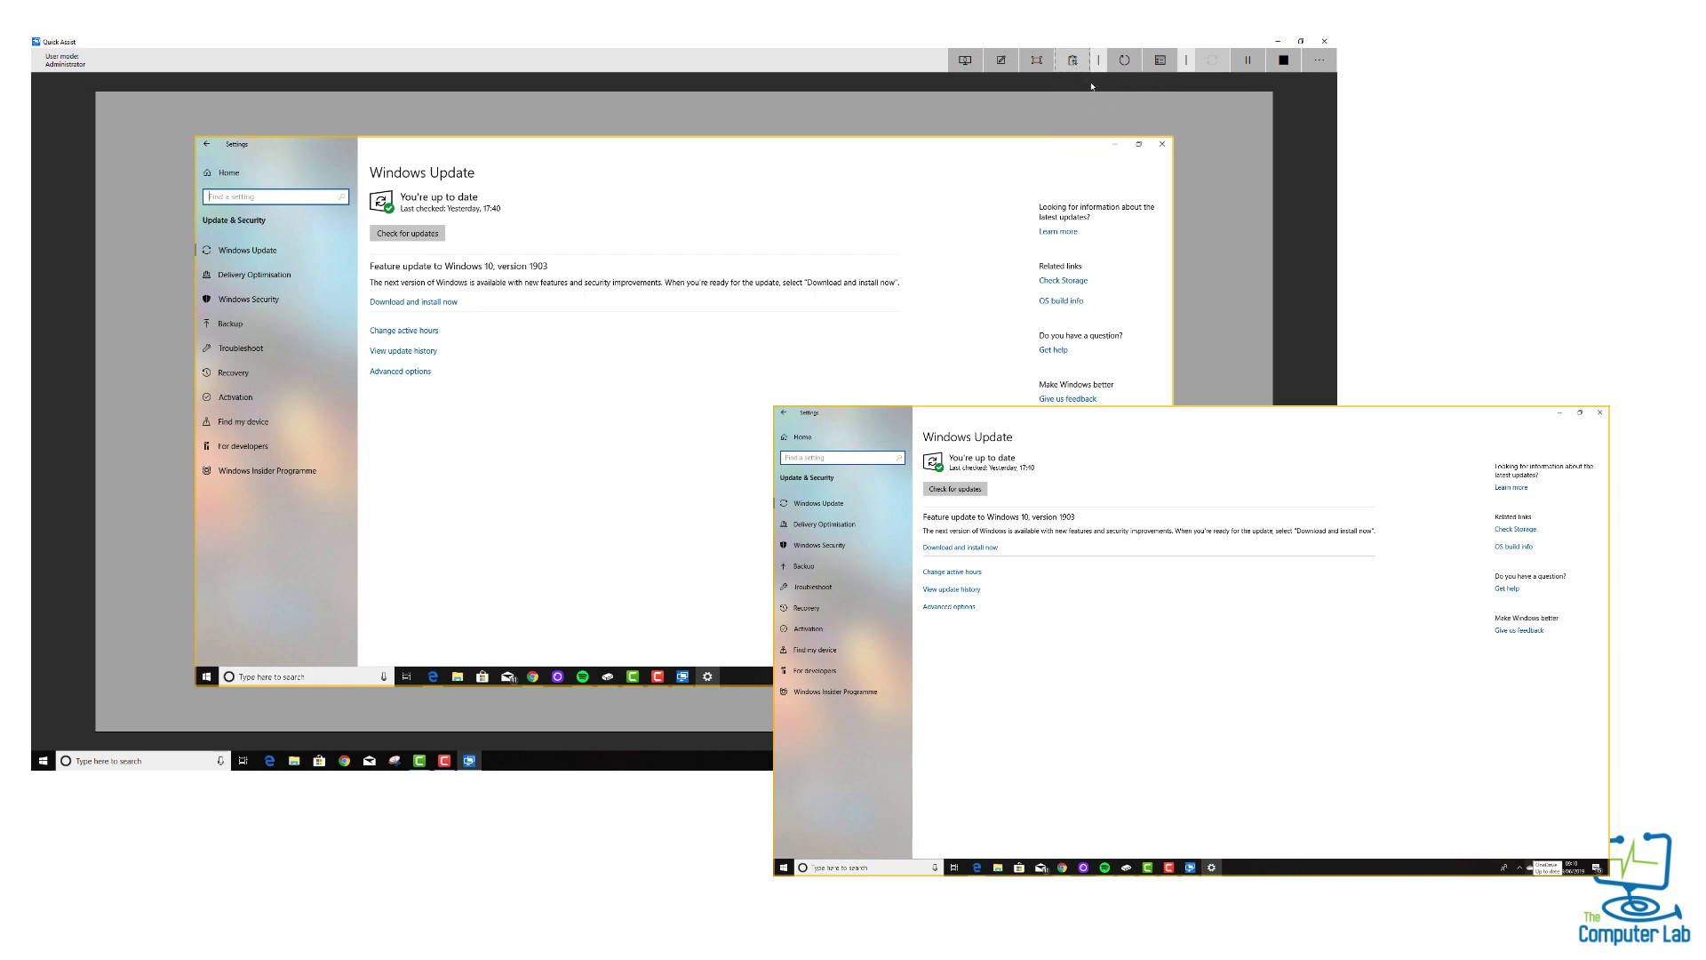
pyautogui.click(1073, 61)
pyautogui.click(1073, 60)
pyautogui.click(1160, 61)
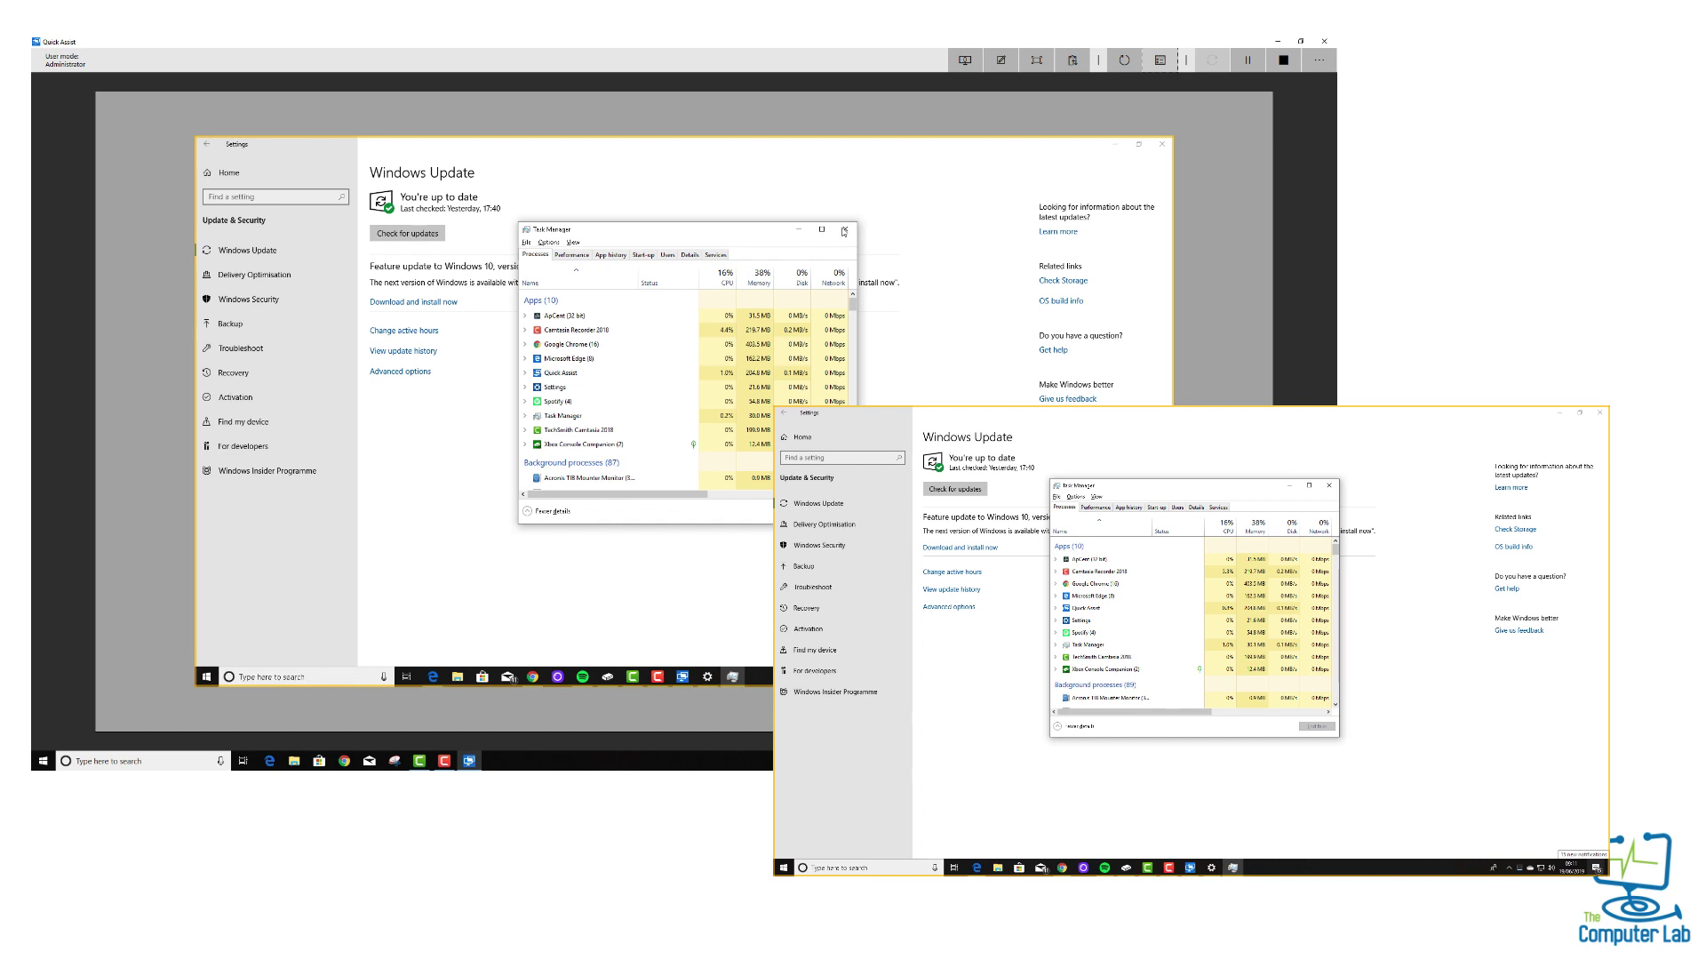
pyautogui.click(571, 254)
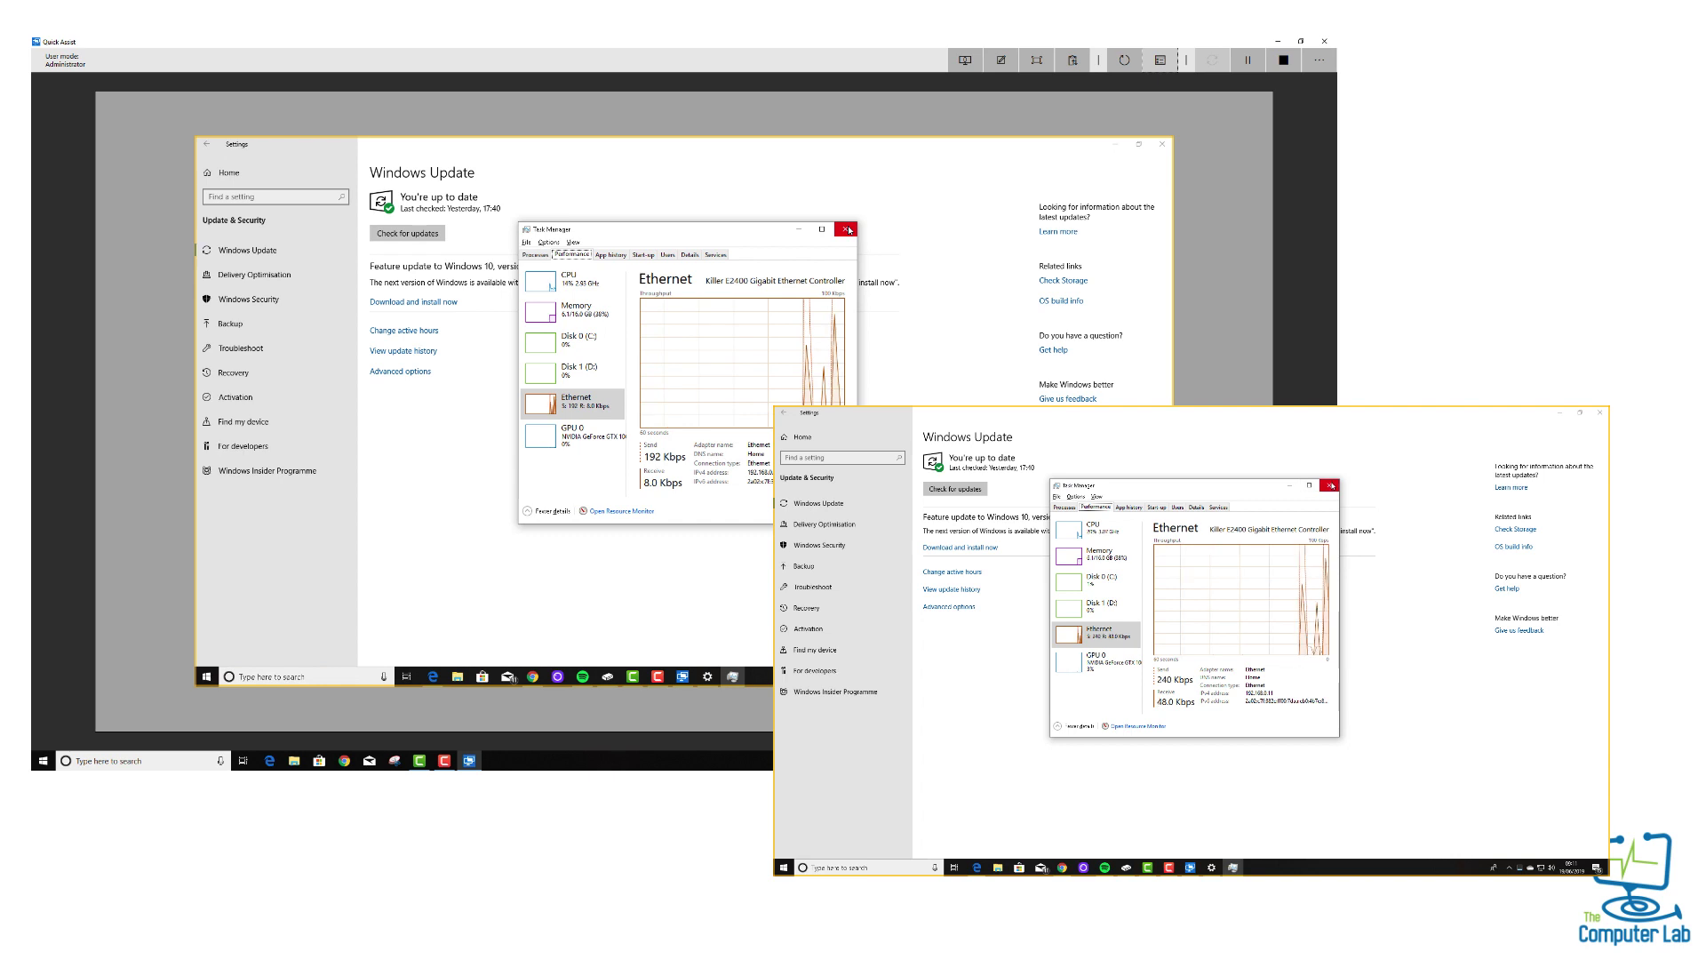
pyautogui.click(847, 229)
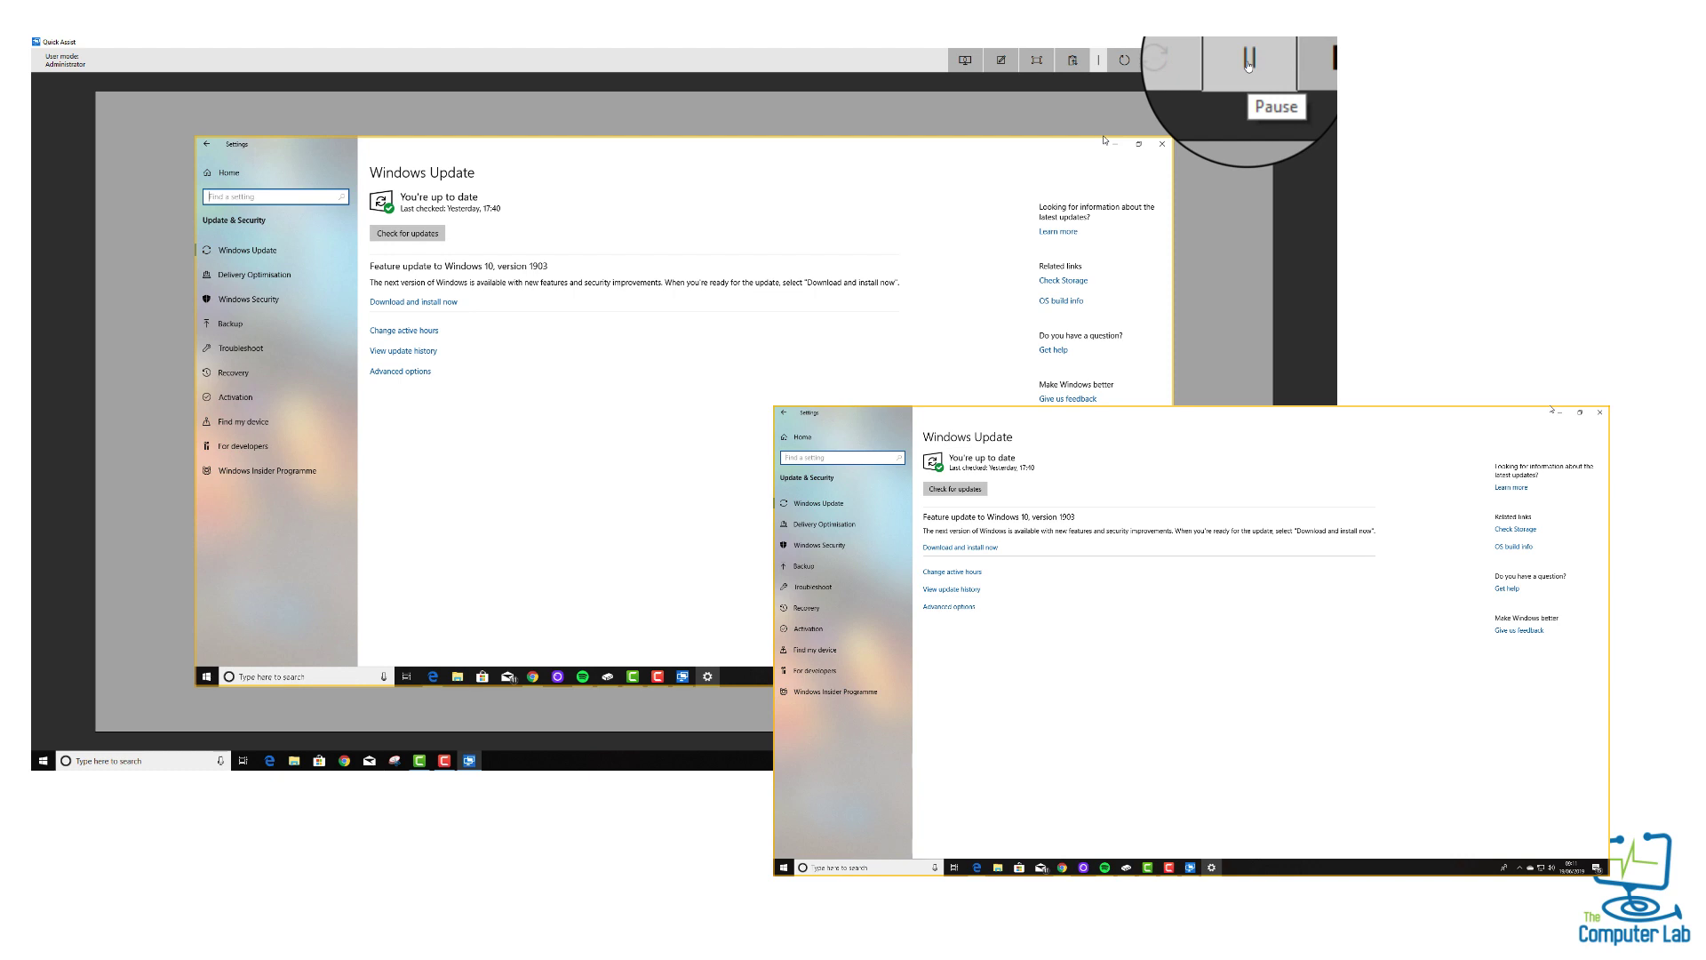
# Pause screen sharing, then resume it
pyautogui.click(1247, 62)
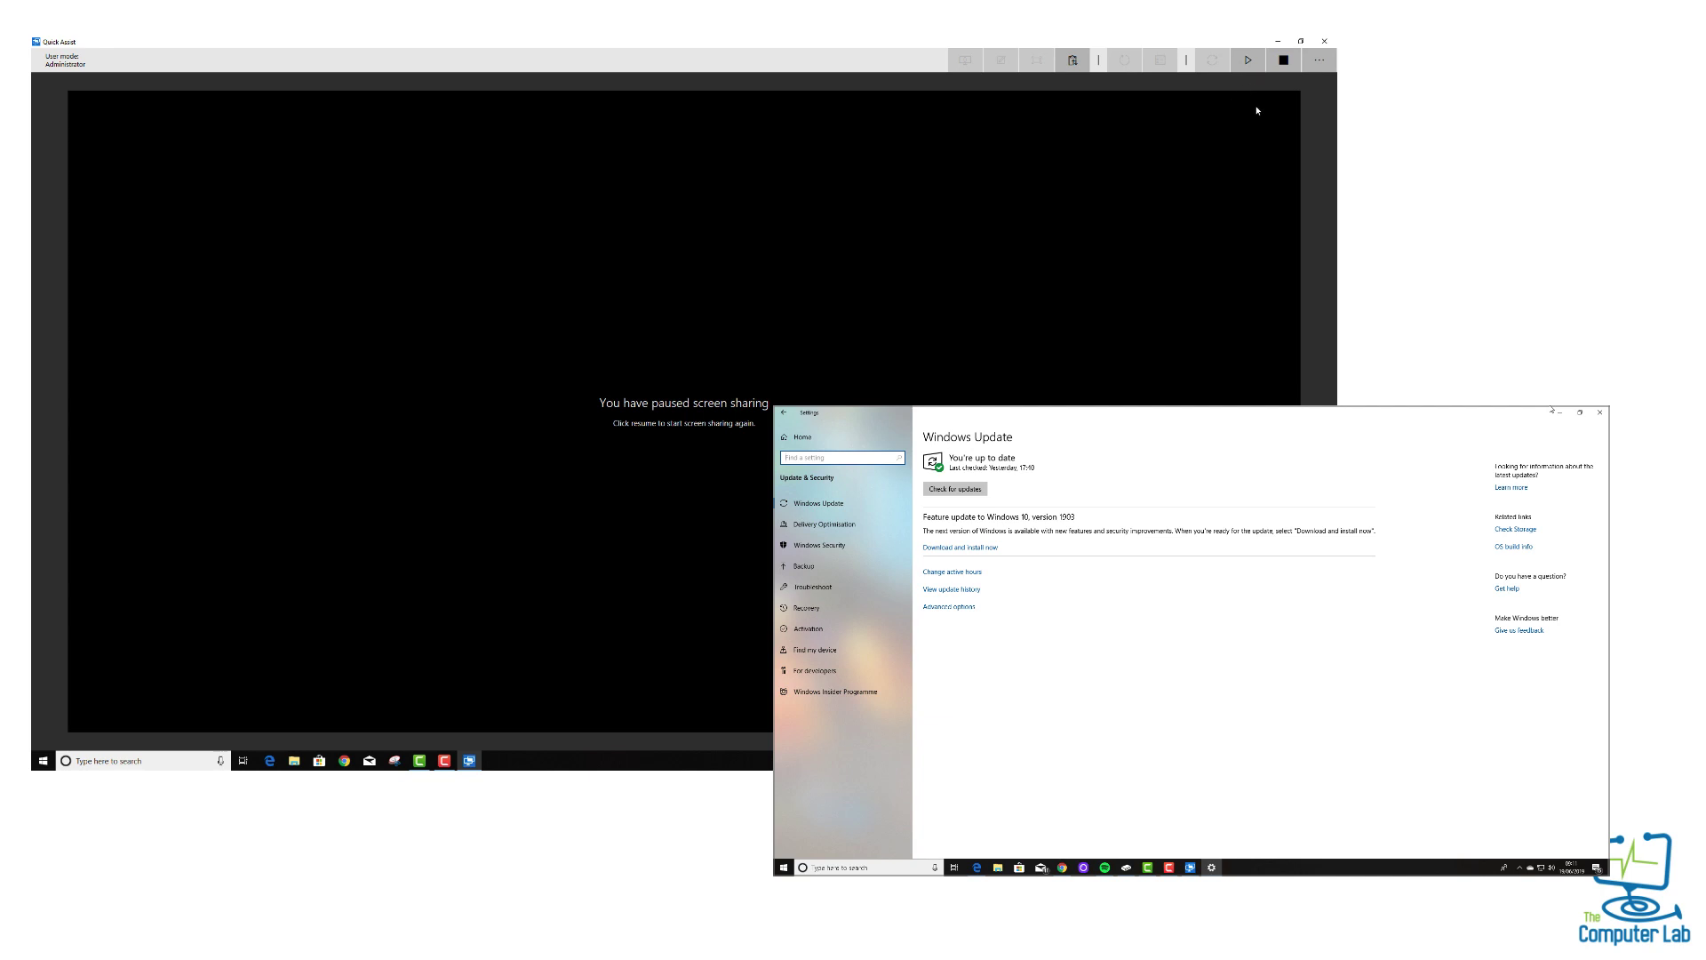
pyautogui.click(1246, 64)
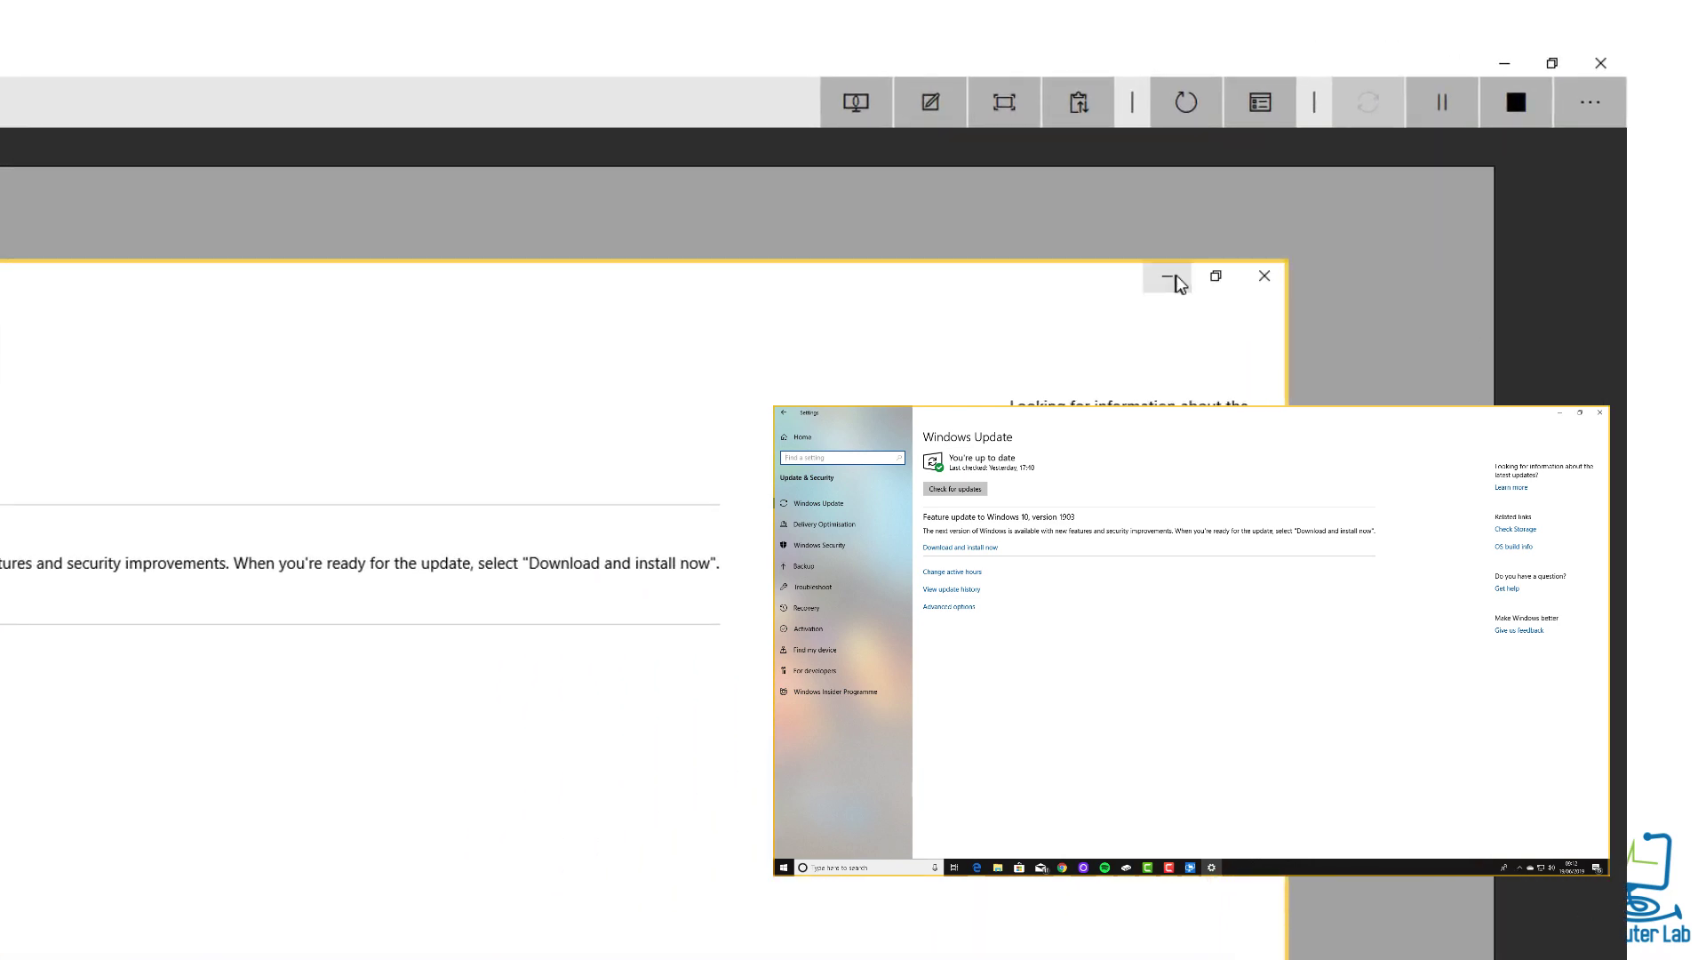
# Minimize the remote Settings window, show then hide the command labels, and end sharing
pyautogui.click(1168, 276)
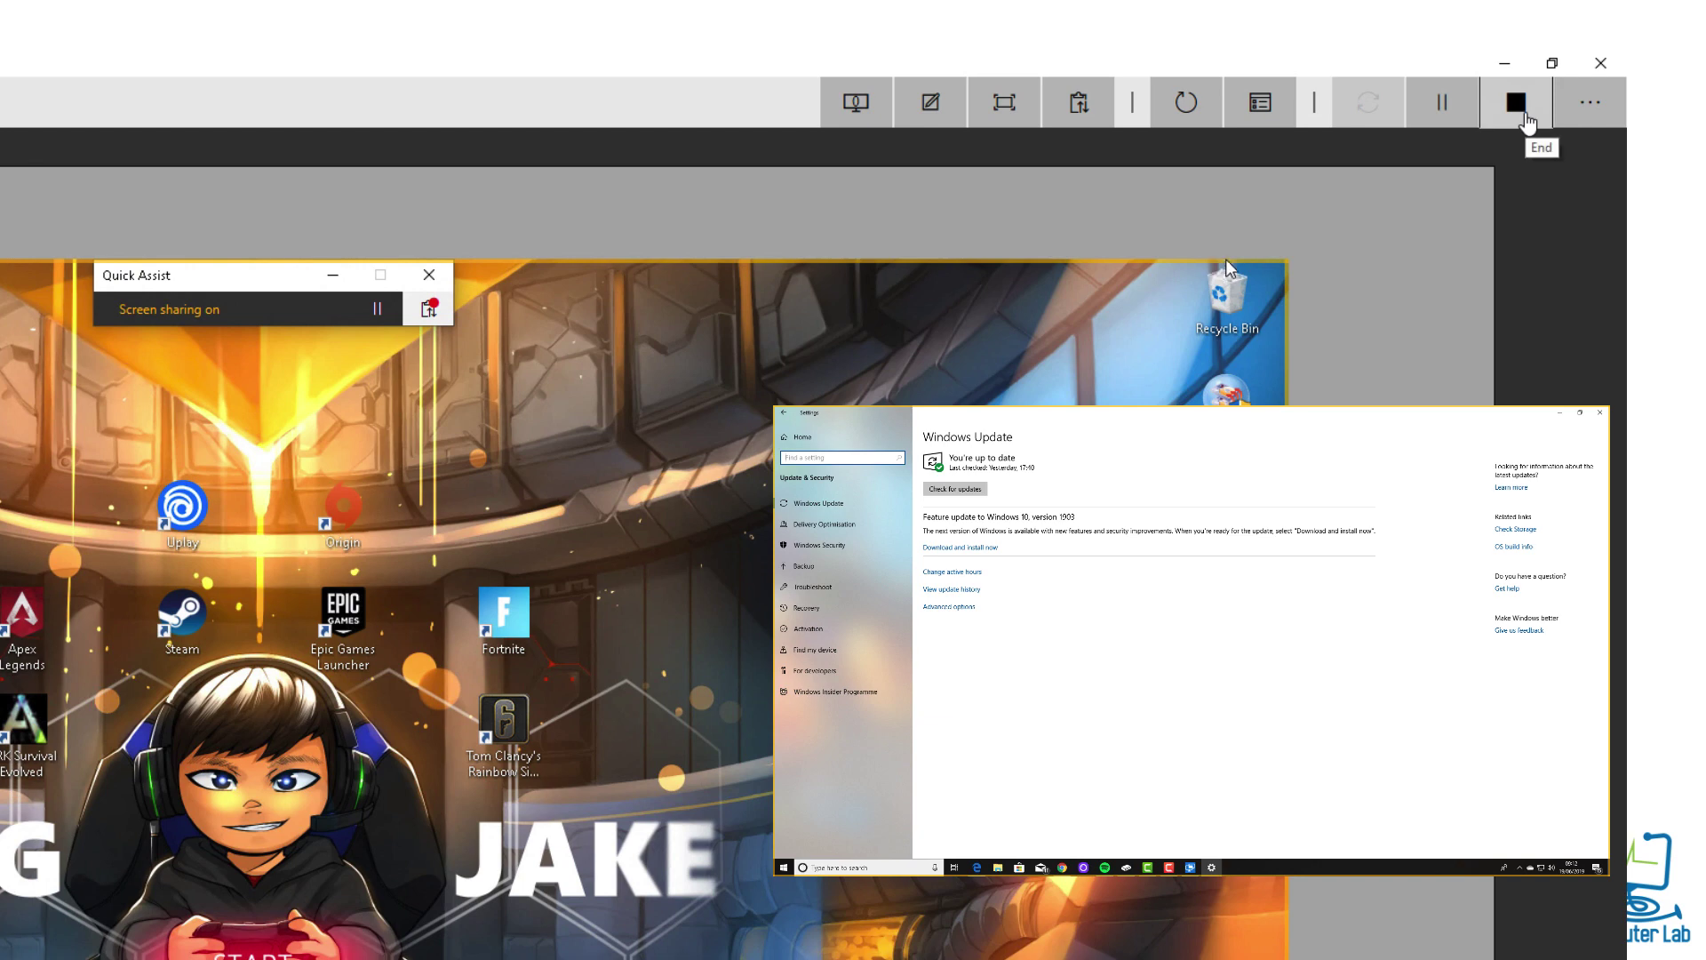
pyautogui.click(1605, 115)
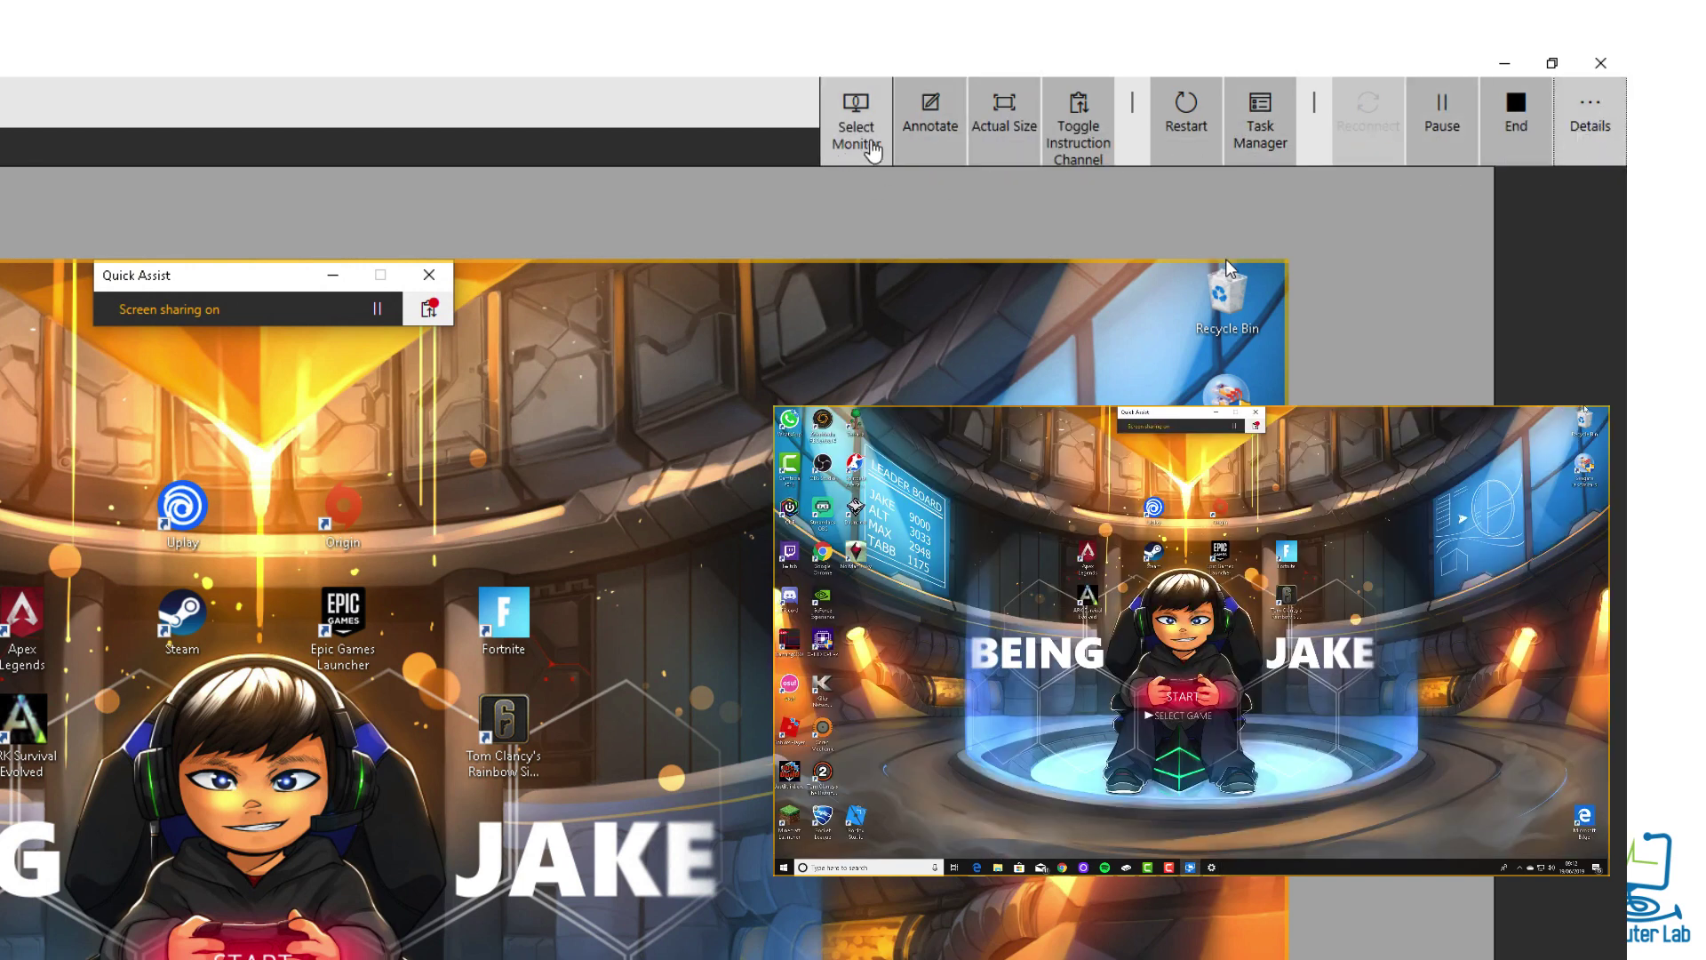
pyautogui.click(1595, 116)
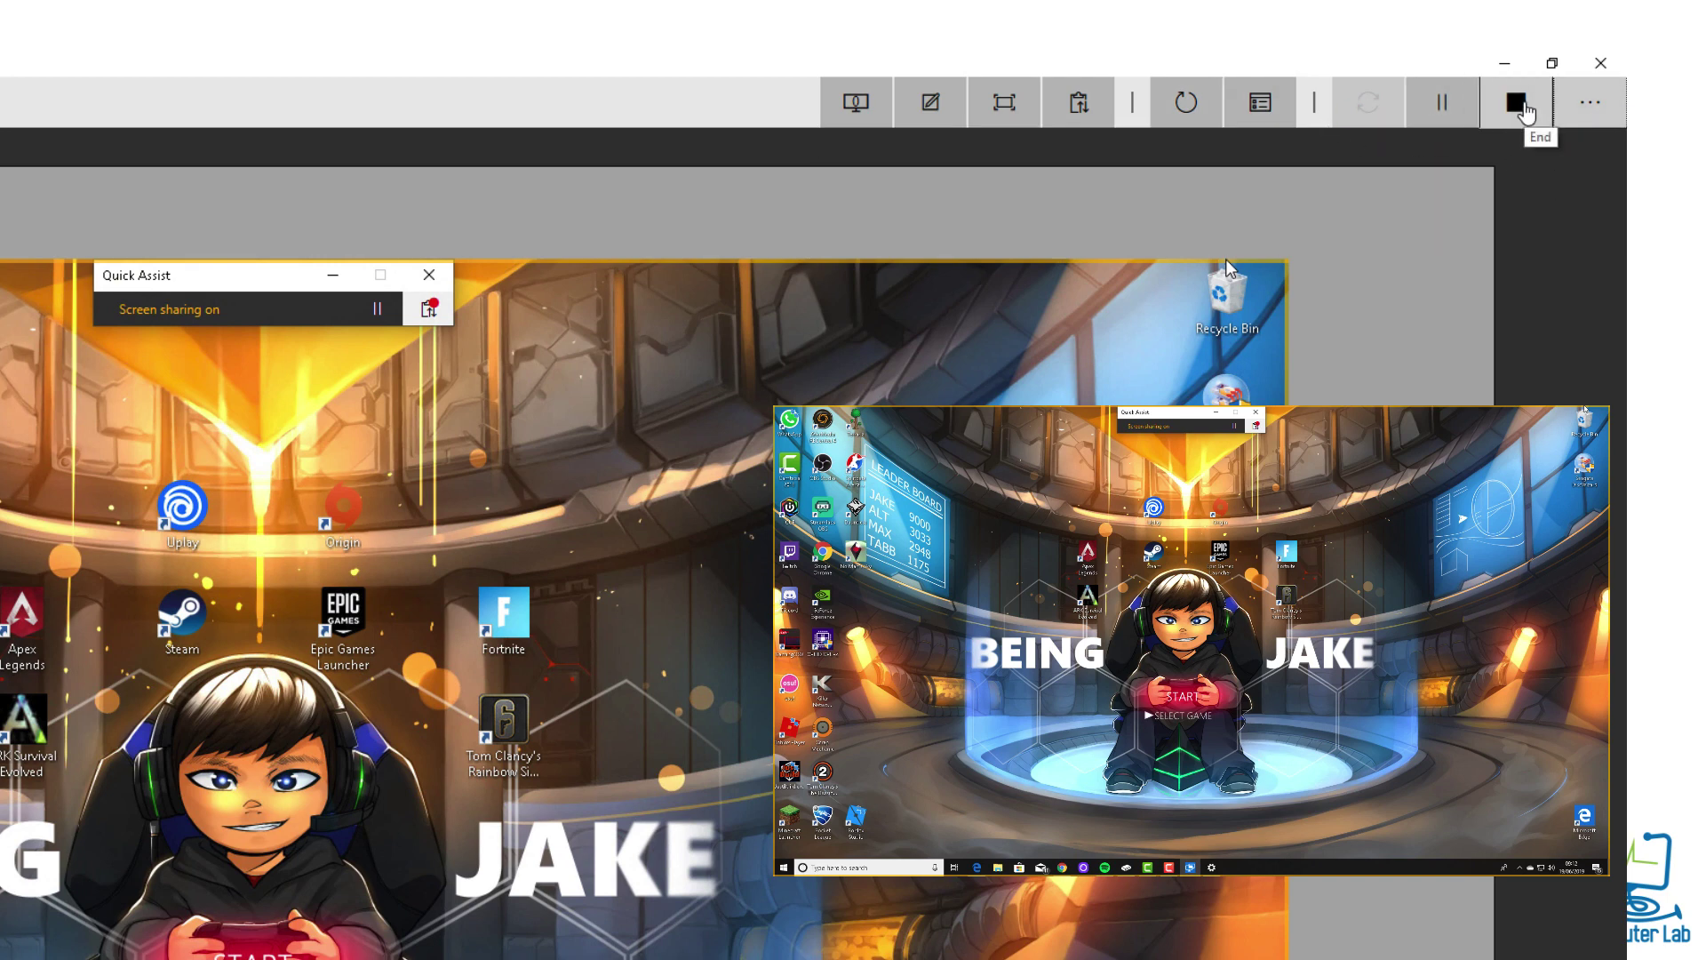
pyautogui.click(1526, 108)
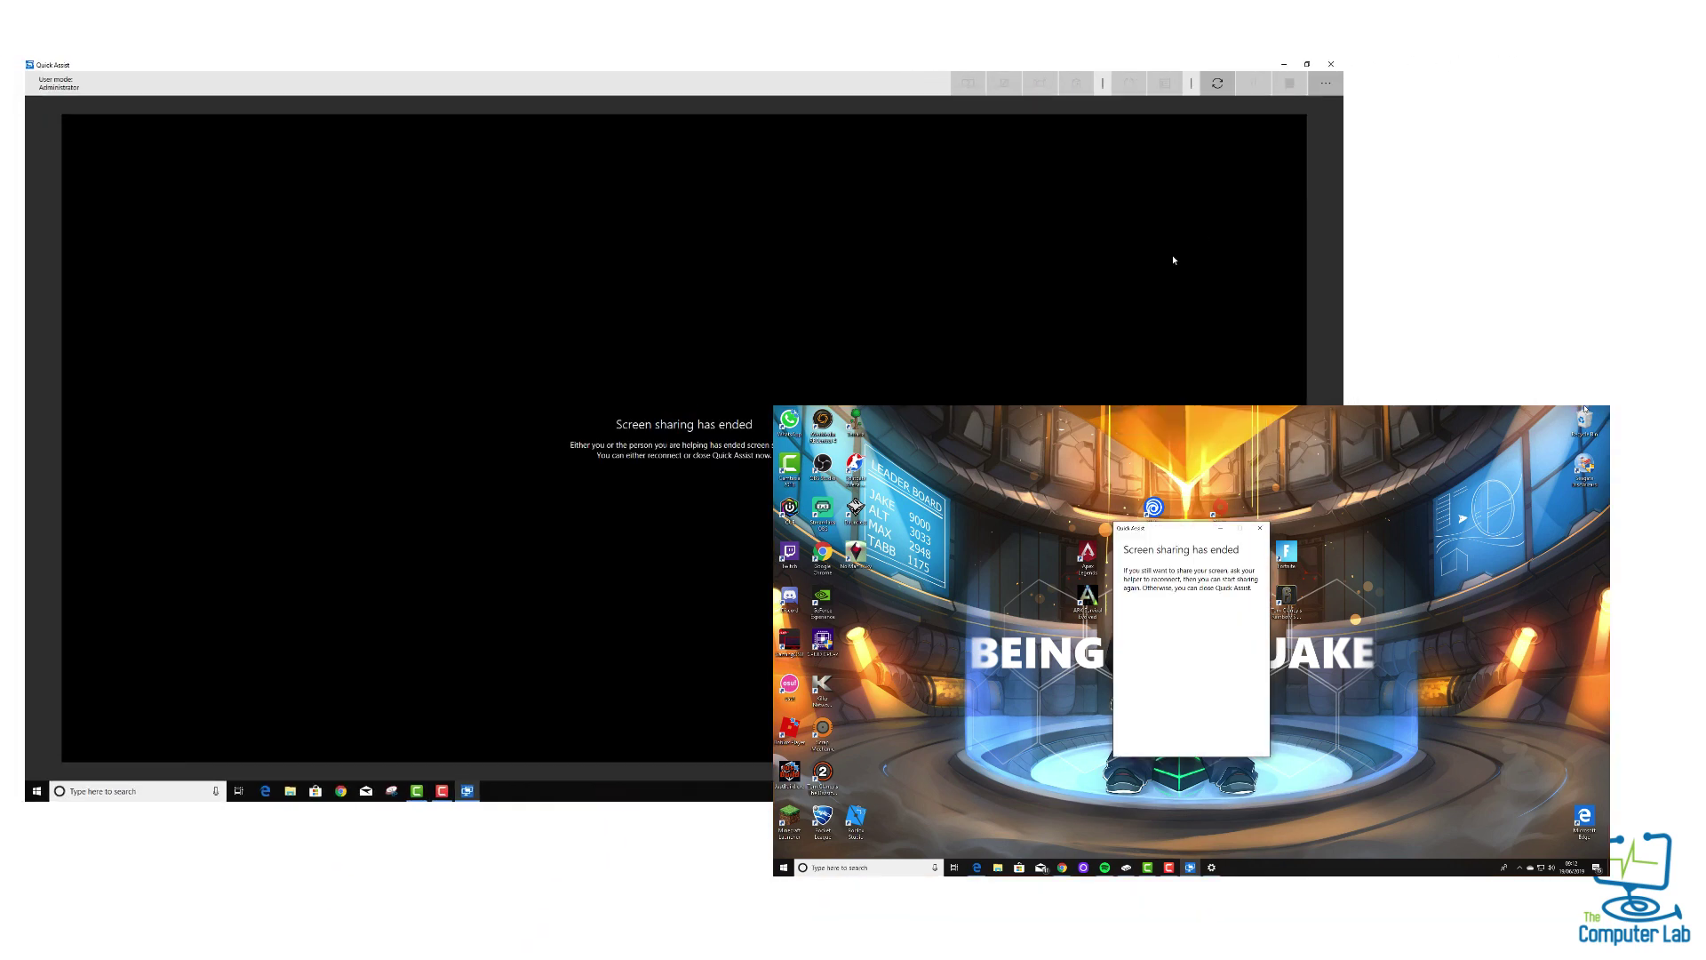
pyautogui.click(1283, 65)
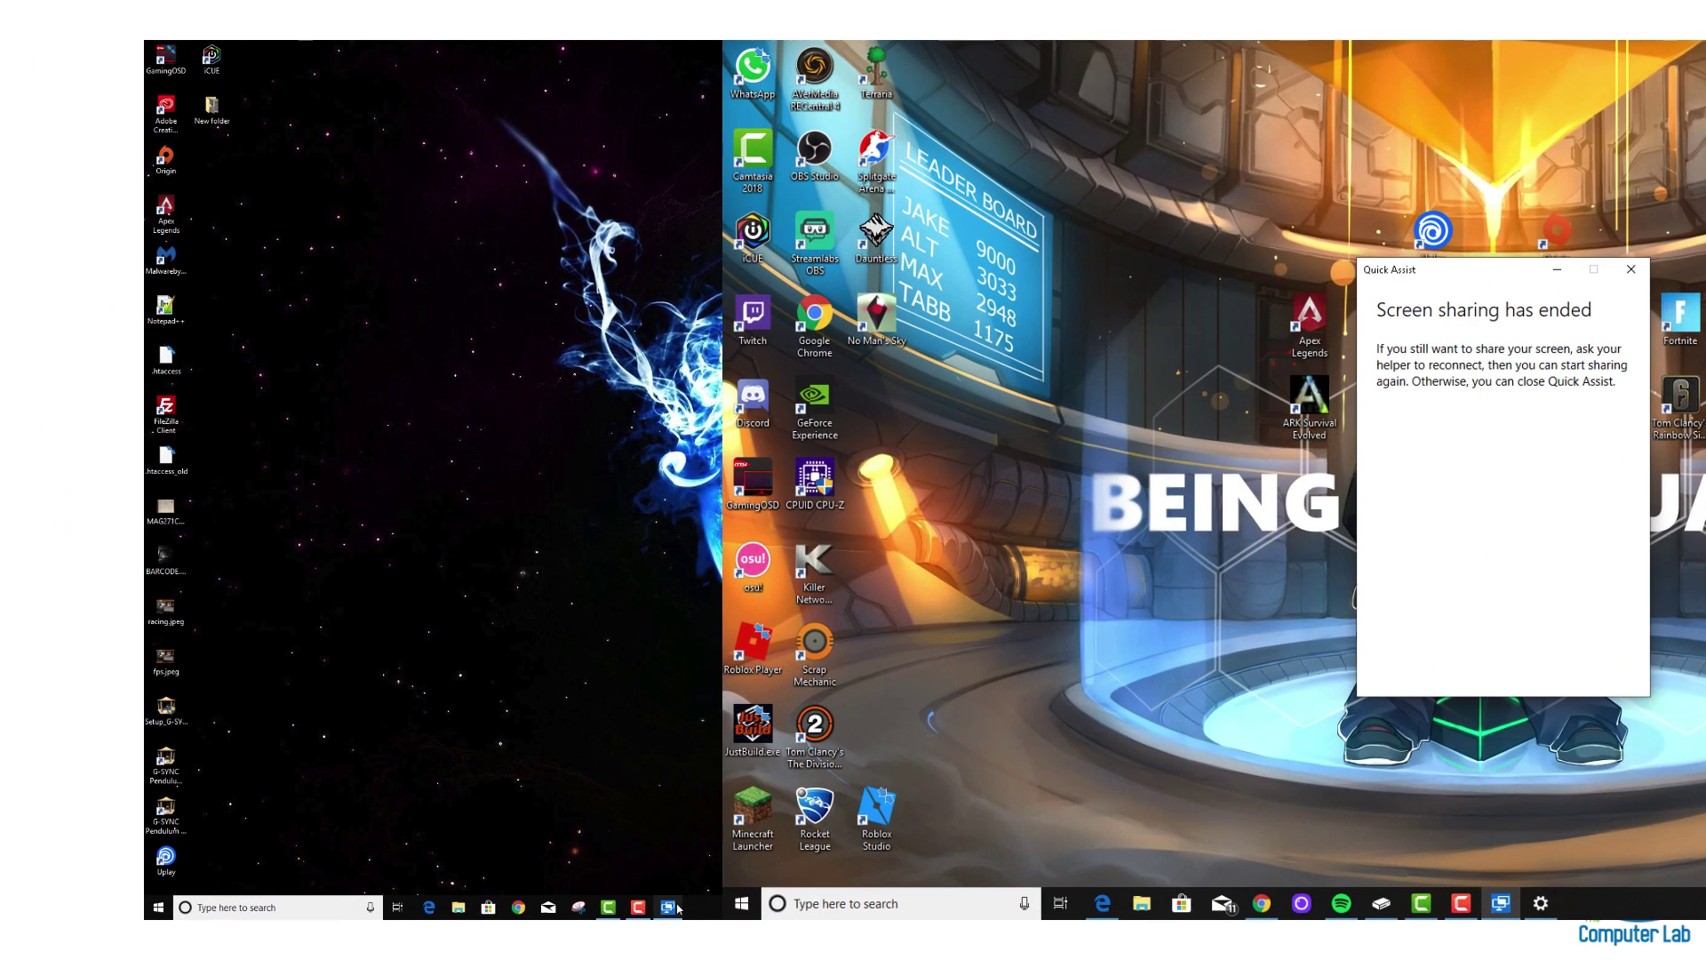
pyautogui.moveTo(467, 791)
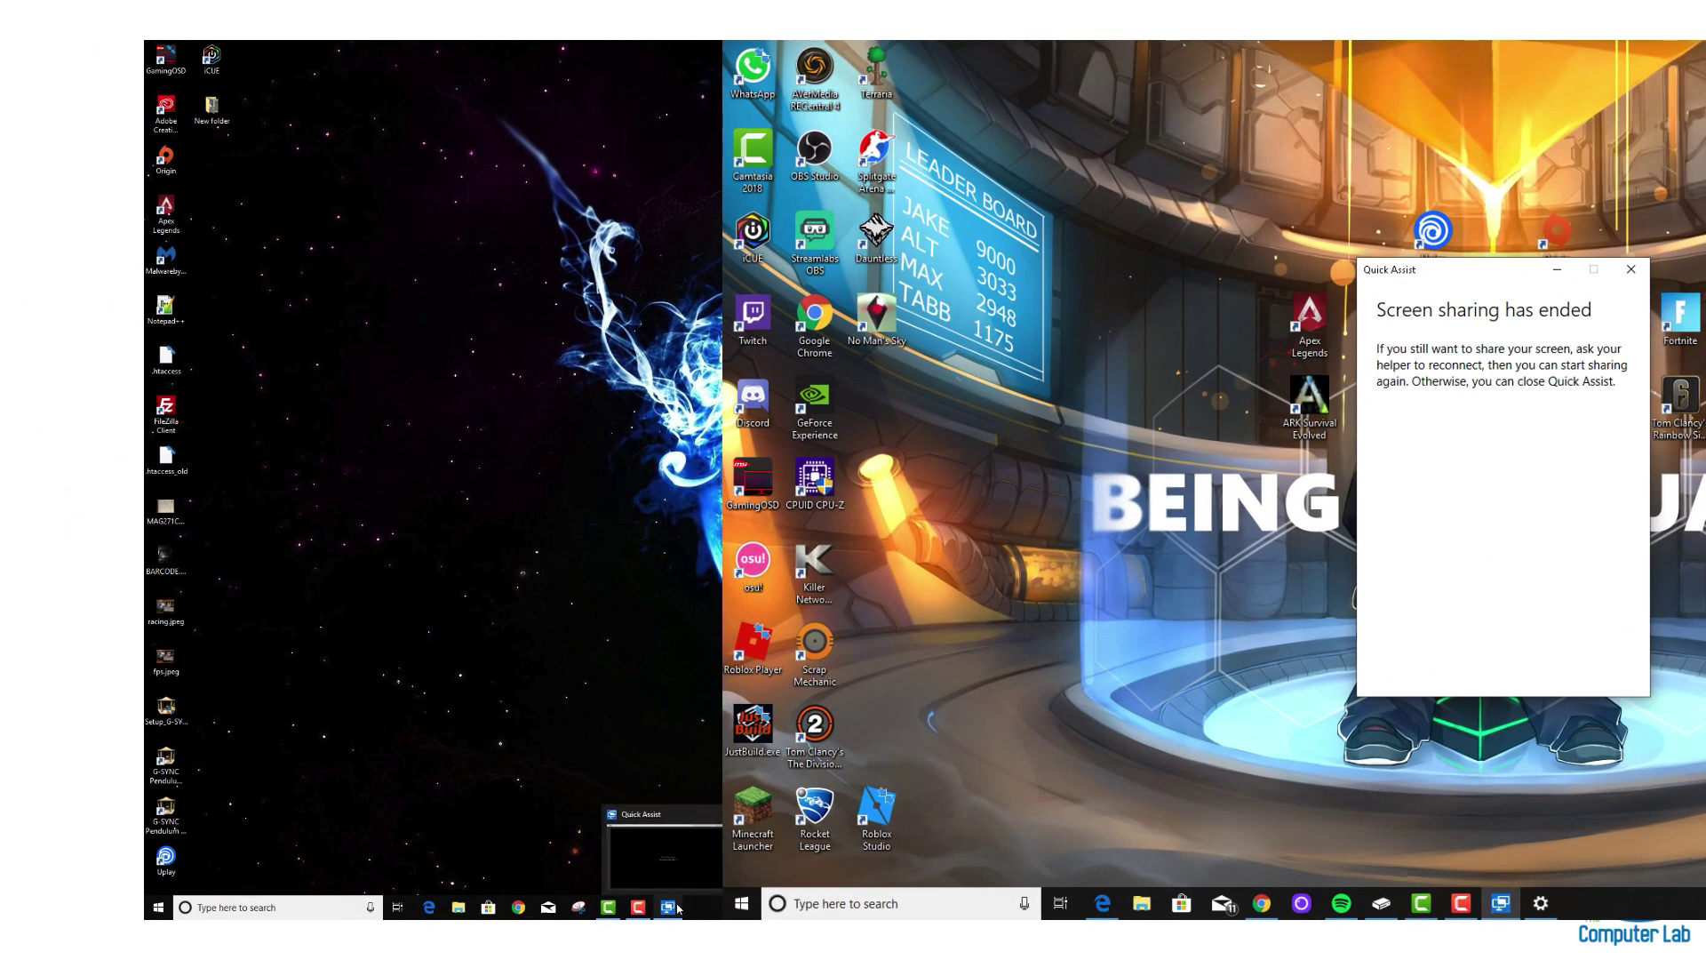
pyautogui.click(675, 905)
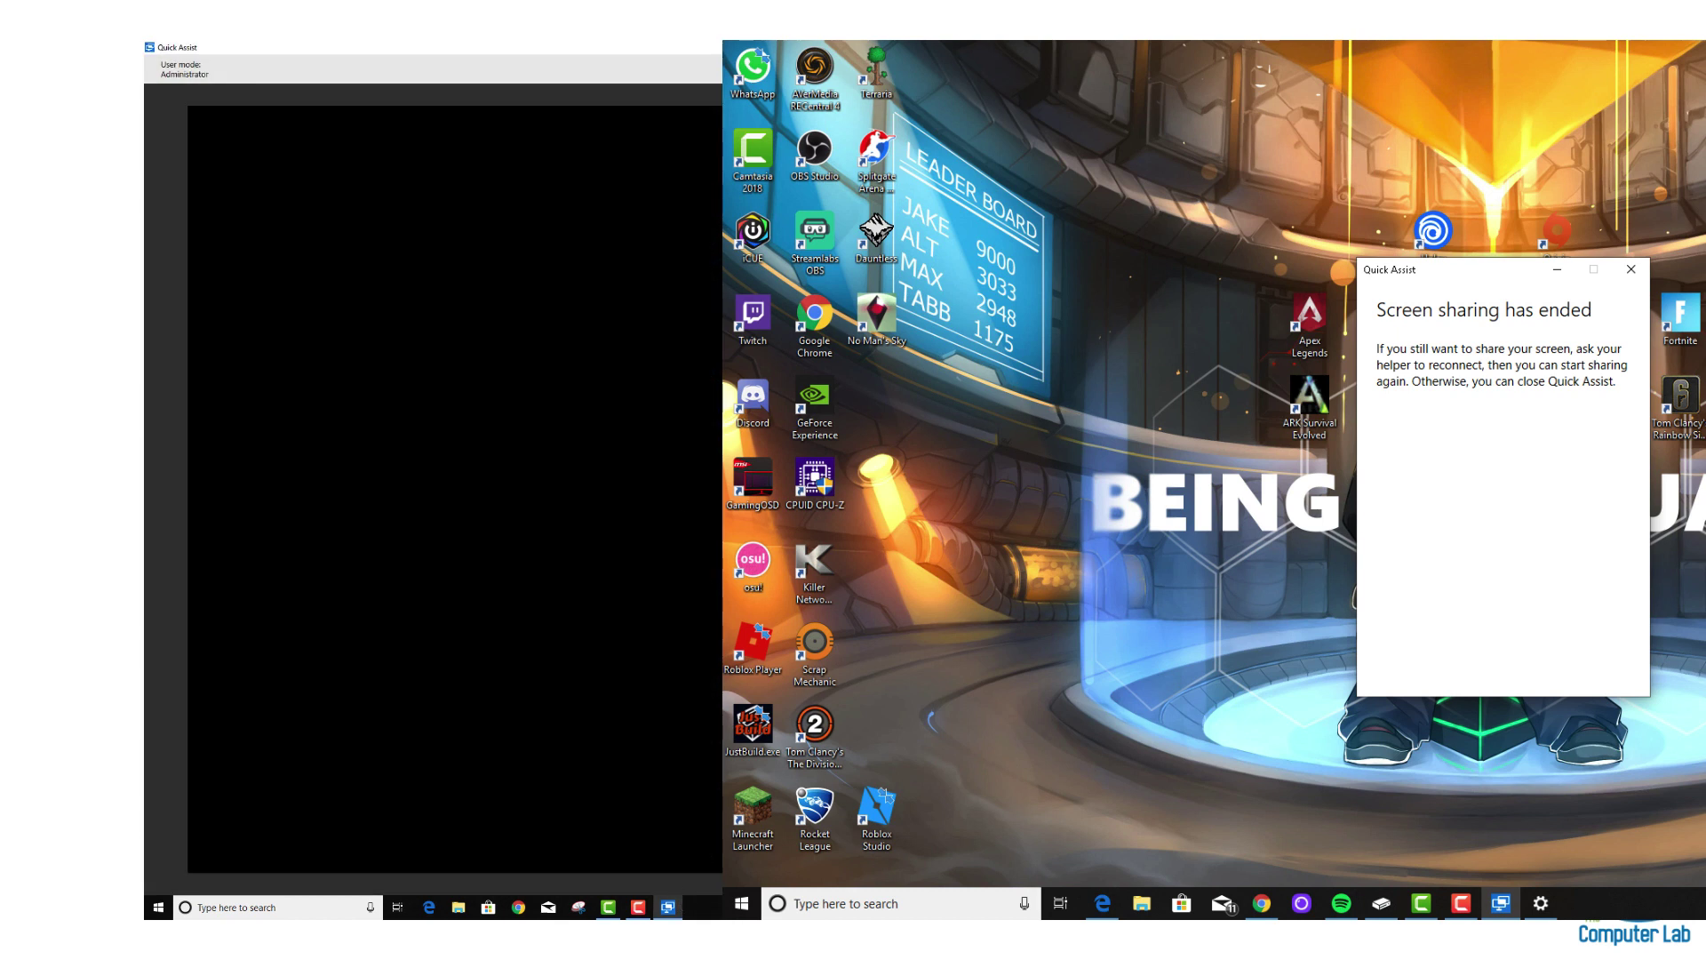